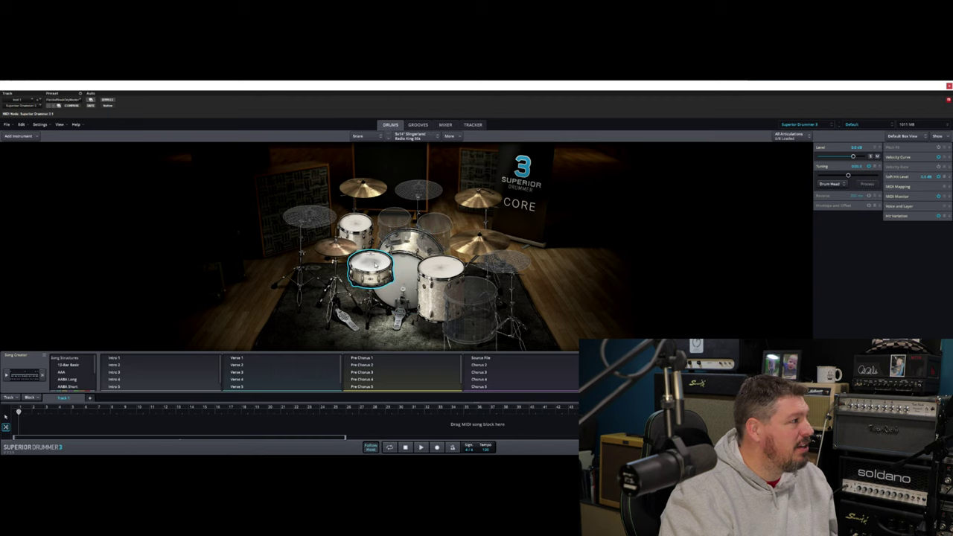
# Step: Audition the rack tom and kick drum, and replace the kick with the 16x18" Pearl Masterworks
pyautogui.click(356, 225)
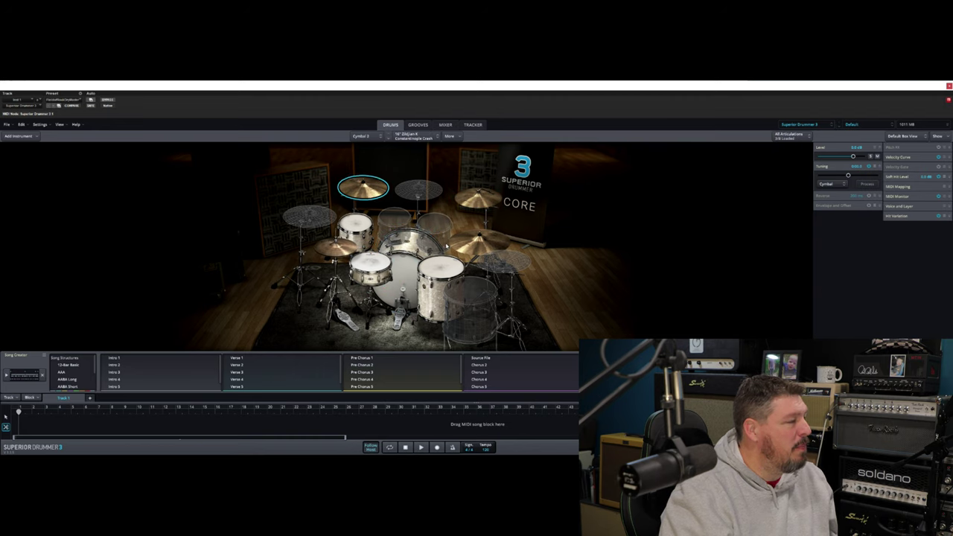
pyautogui.click(398, 268)
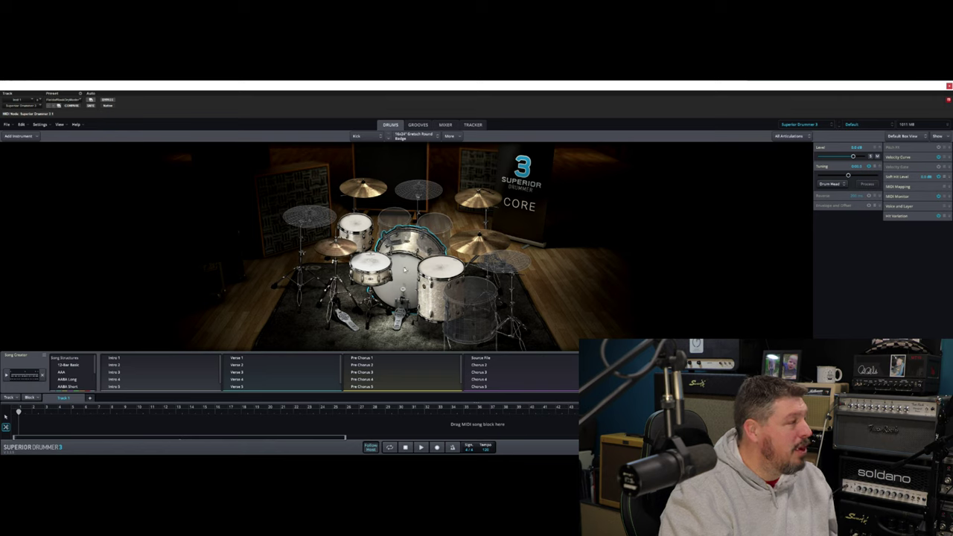
pyautogui.rightClick(405, 270)
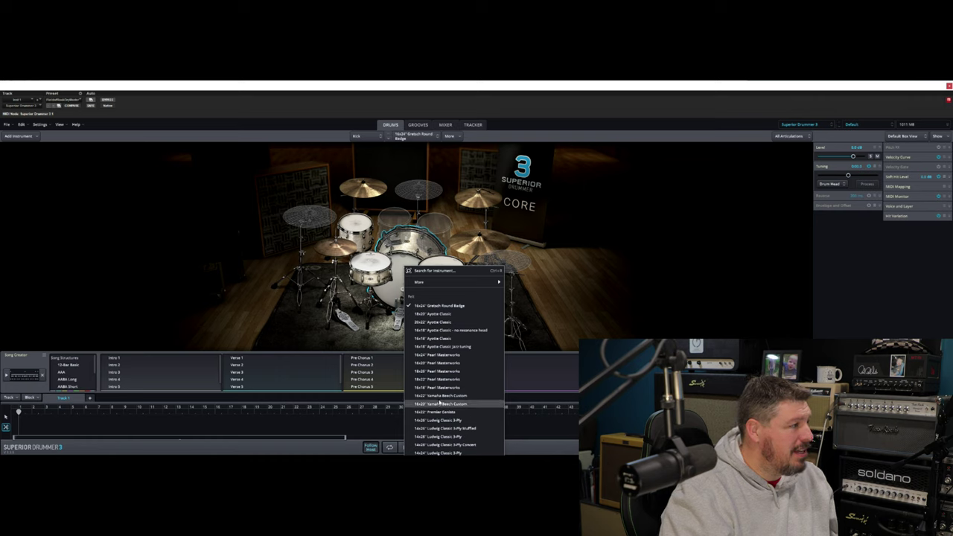
pyautogui.click(439, 388)
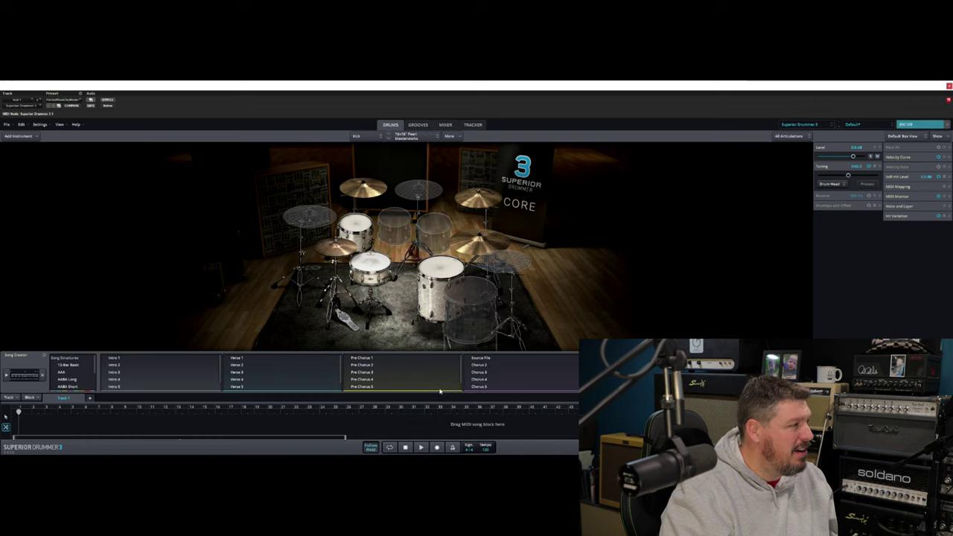
# Step: Swap the kick drum for a larger Pearl Masterworks model and audition it
pyautogui.click(408, 291)
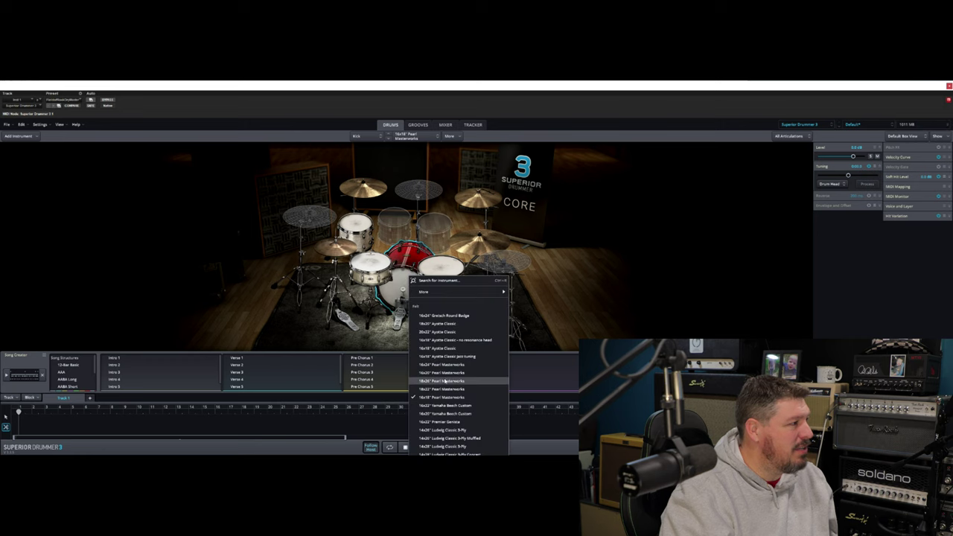
pyautogui.click(446, 380)
pyautogui.click(403, 279)
pyautogui.click(402, 280)
# Step: Set the kick drum back to the 16x24" Gretsch Round Badge and audition the snare and first rack tom
pyautogui.click(402, 280)
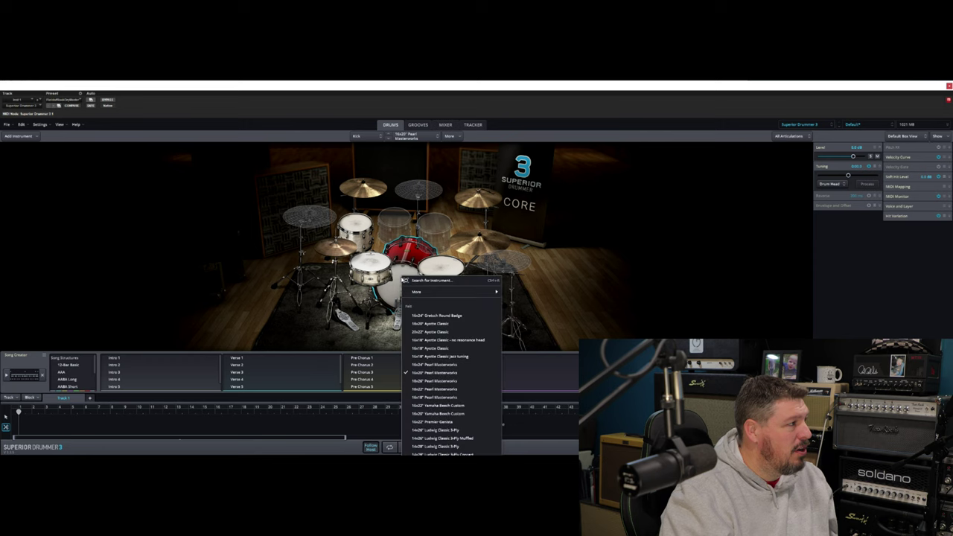
pyautogui.click(417, 314)
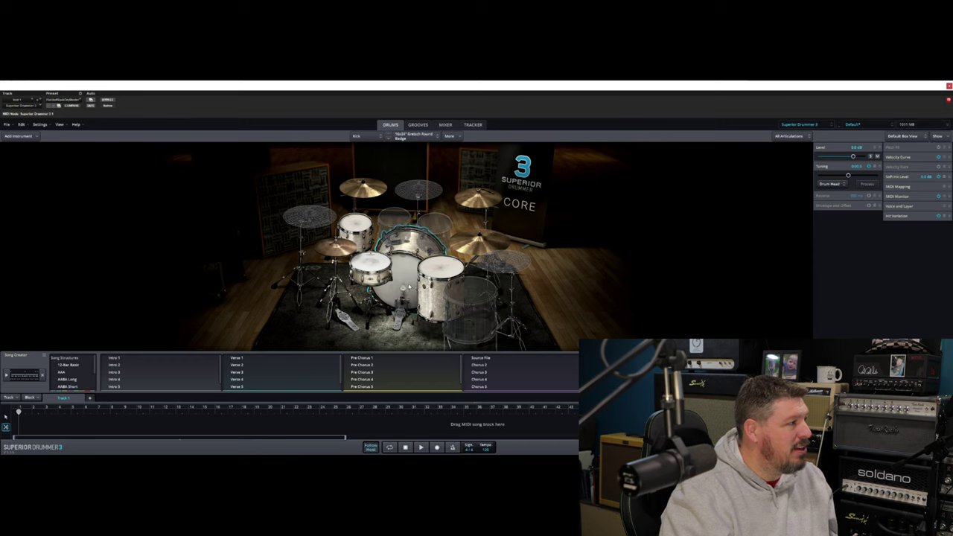
pyautogui.click(370, 266)
pyautogui.click(347, 217)
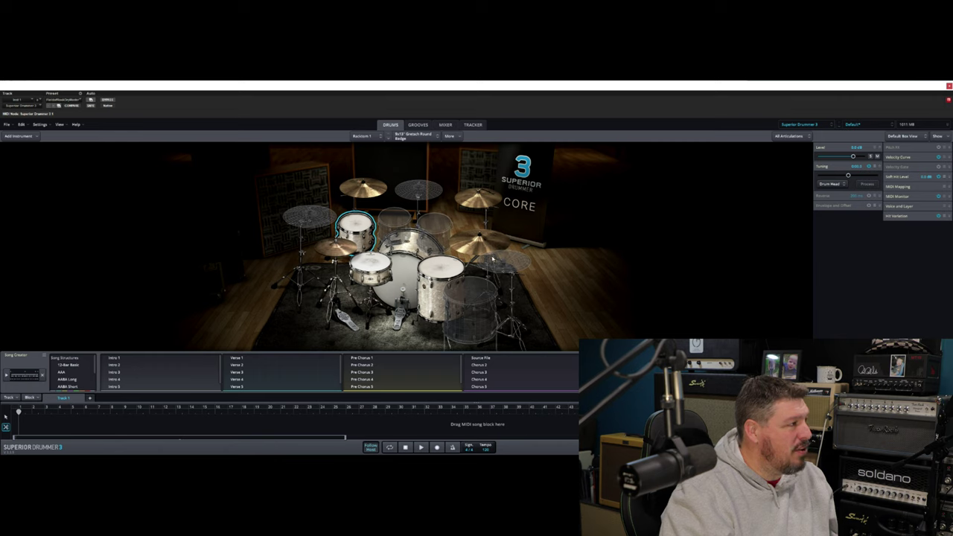
# Step: Add the 16x18" Ayotte Classic as second floor tom and put a cymbal on the empty stand behind it
pyautogui.click(468, 302)
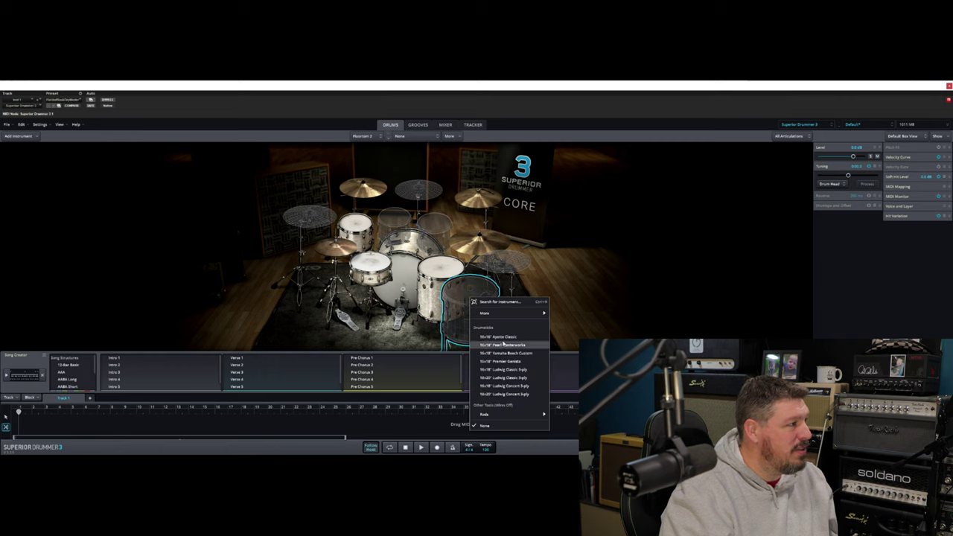
pyautogui.click(493, 337)
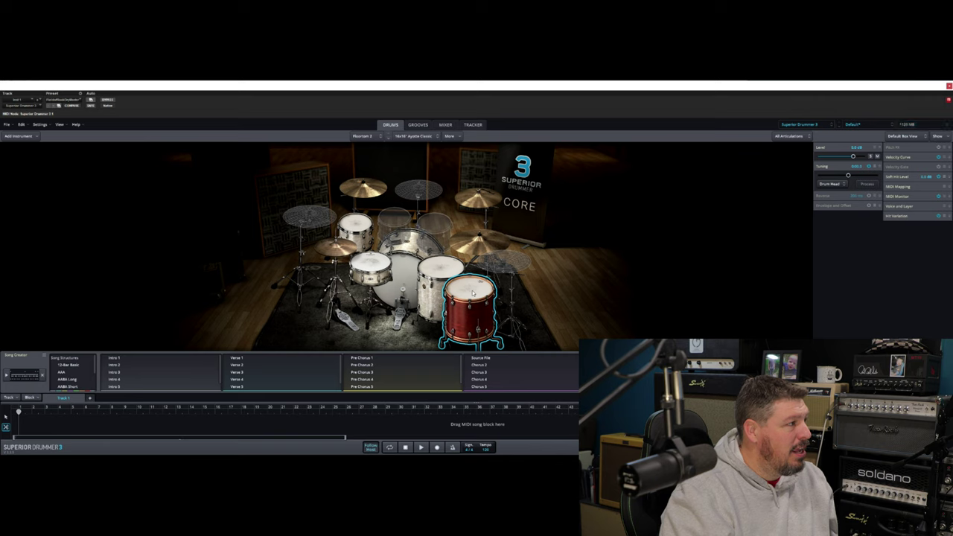
pyautogui.click(502, 264)
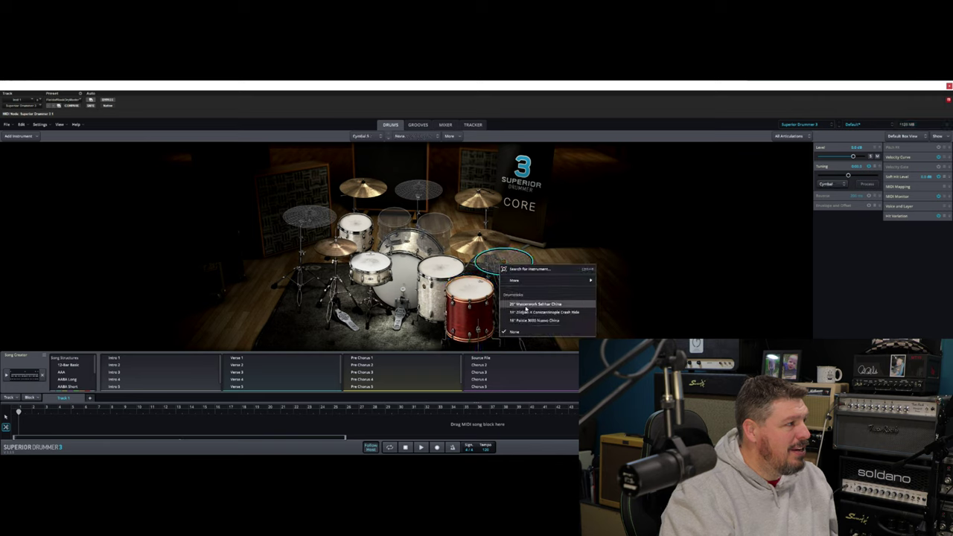
pyautogui.click(526, 312)
# Step: Add a Yamaha Beech Custom tom to the empty rack tom slot above the kick and a 10" Paiste 3000 Splash behind it
pyautogui.click(435, 225)
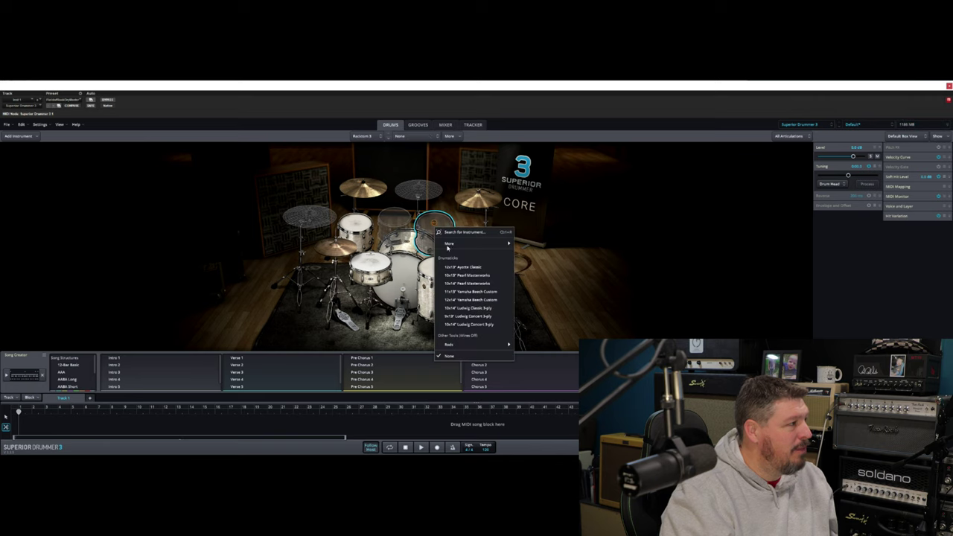
pyautogui.click(469, 291)
pyautogui.click(423, 193)
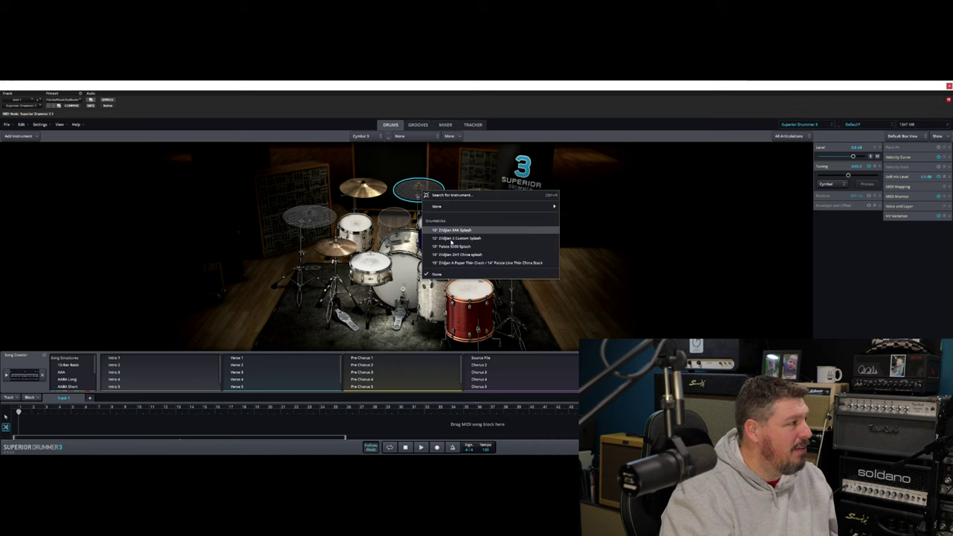
pyautogui.click(453, 246)
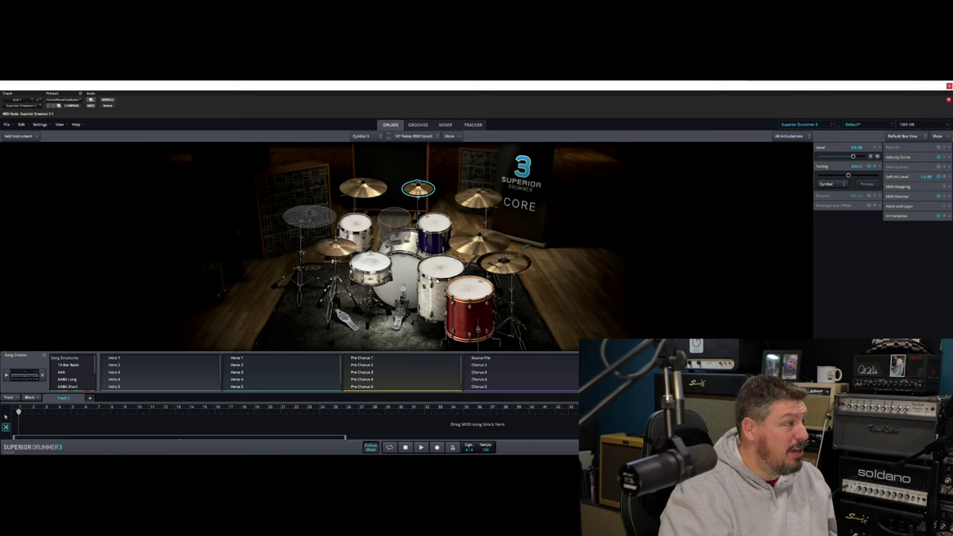
# Step: Look over the available sound libraries and browse the searchable list of replacement cymbals for the splash position
pyautogui.click(791, 125)
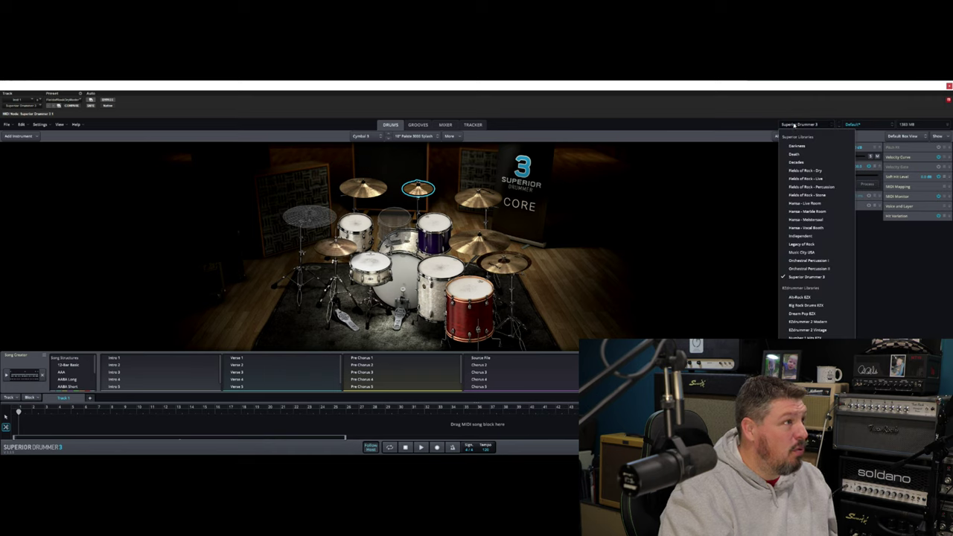
pyautogui.click(803, 123)
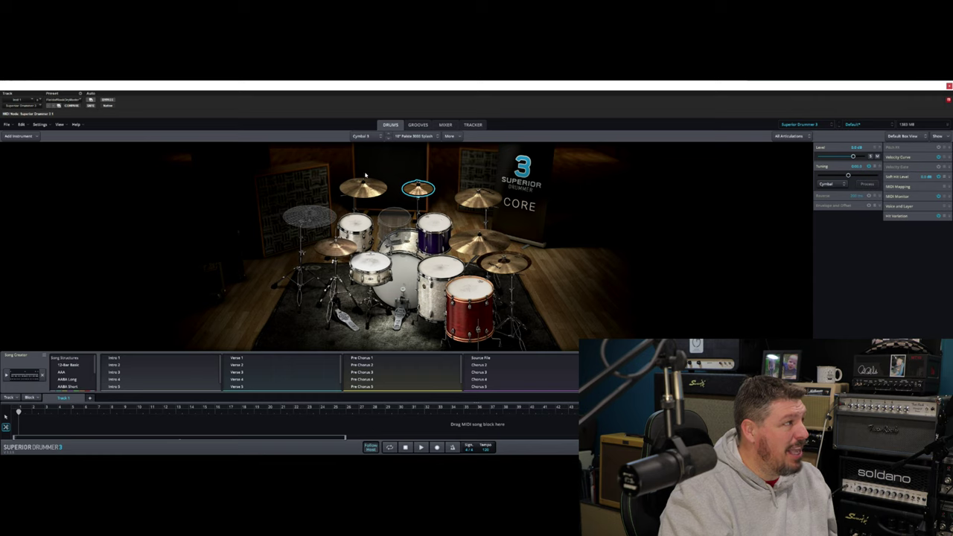
pyautogui.click(450, 136)
pyautogui.click(425, 137)
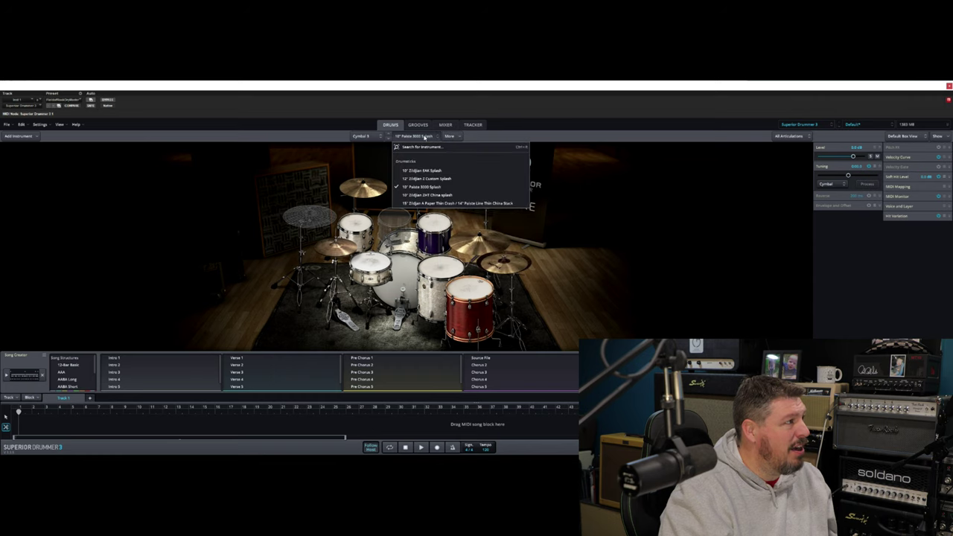
pyautogui.click(425, 147)
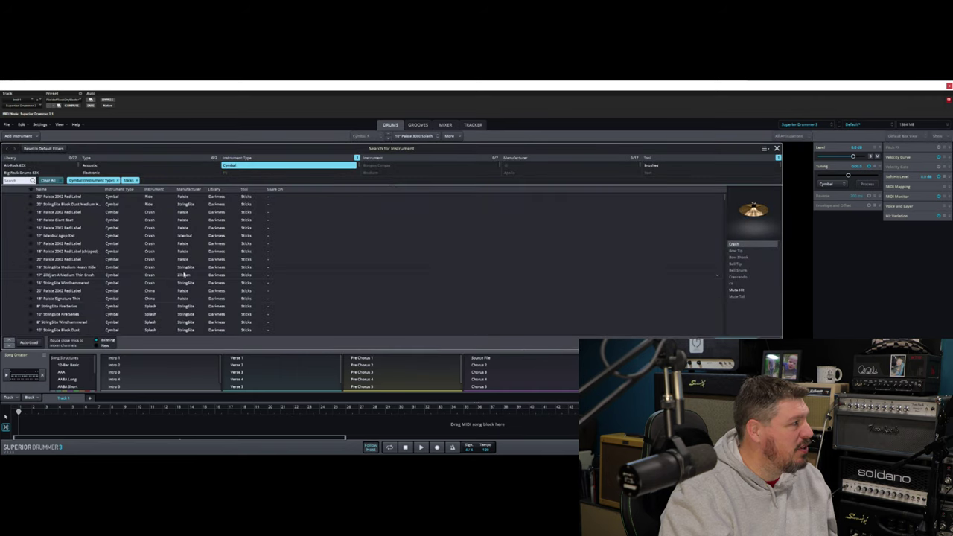
pyautogui.scroll(-2, 85, 246)
pyautogui.scroll(-5, 74, 253)
pyautogui.scroll(-10, 69, 258)
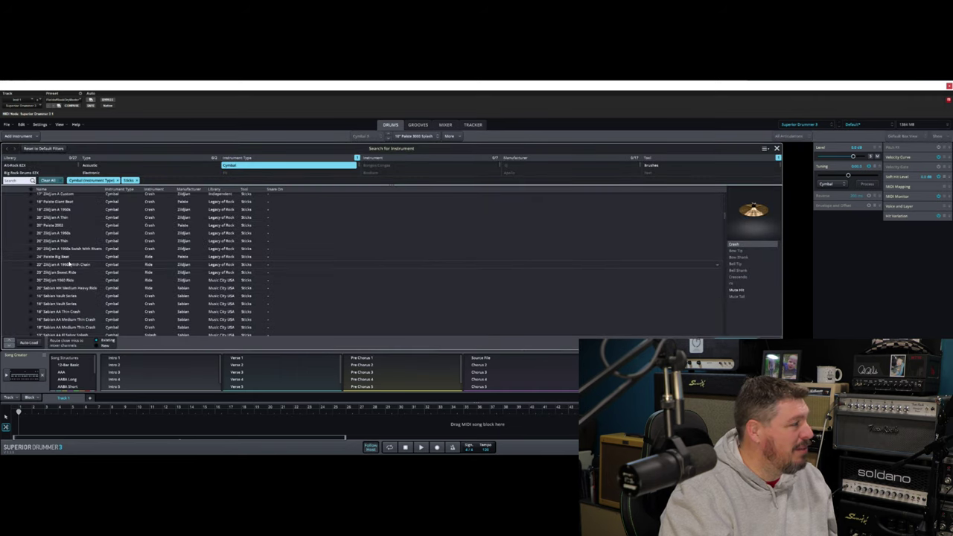
pyautogui.scroll(-10, 71, 273)
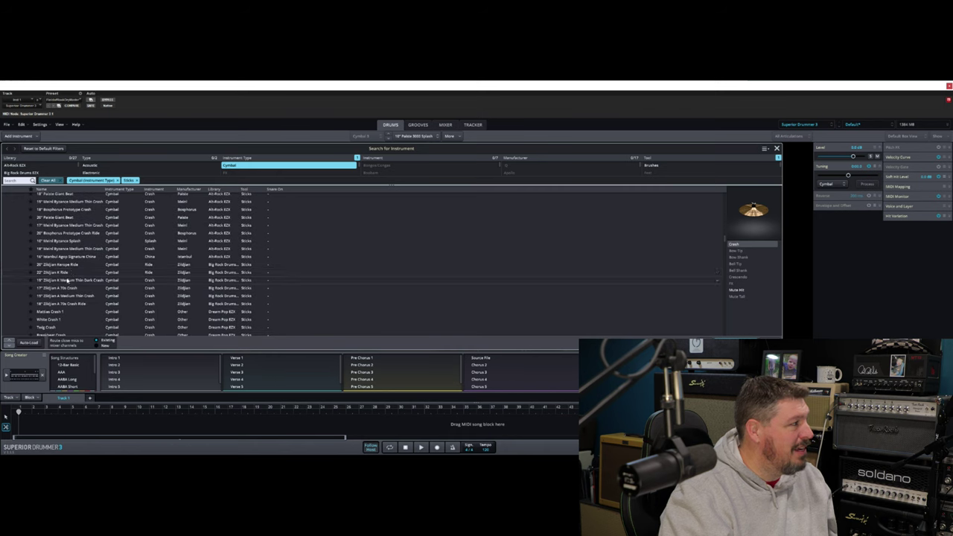
pyautogui.scroll(5, 87, 255)
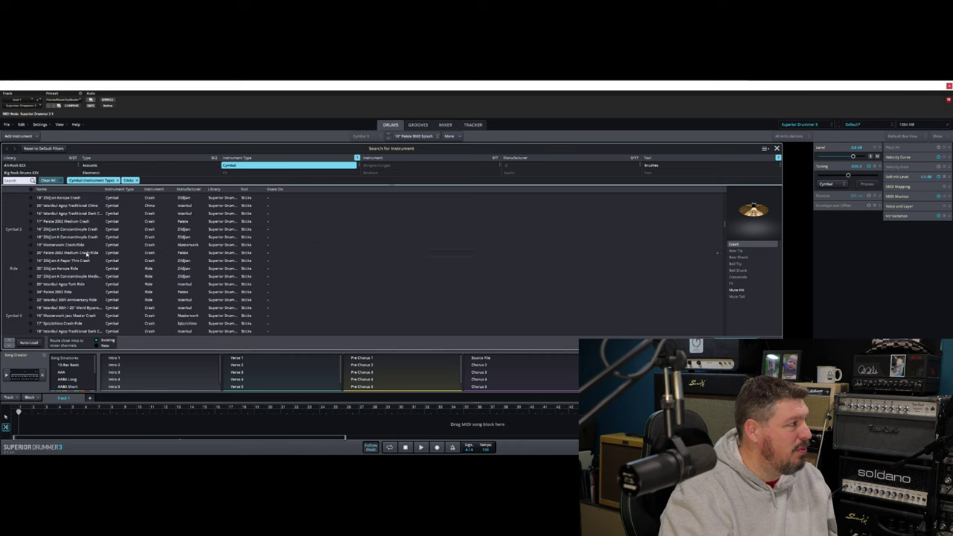
pyautogui.click(778, 150)
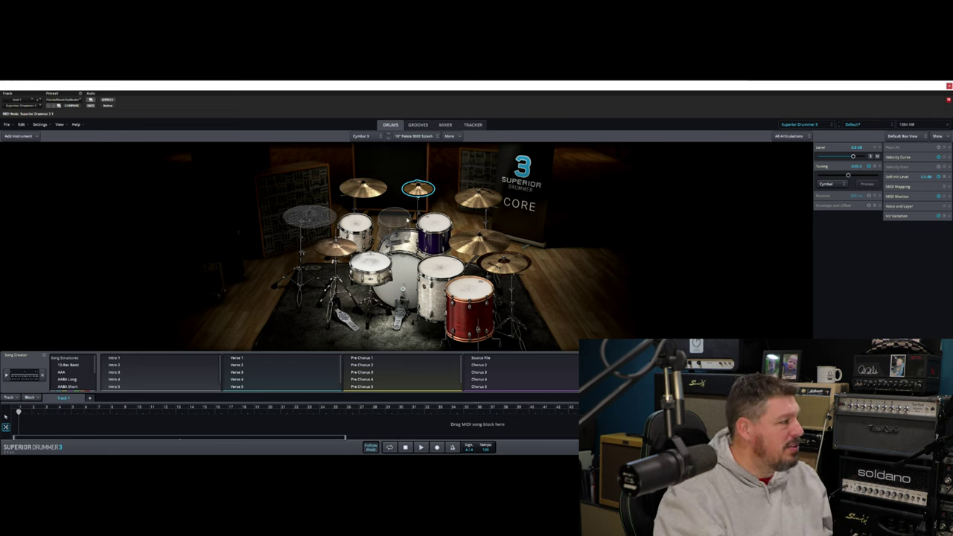
# Step: Fill the remaining rack tom slot with the 10x12" Yamaha Beech Custom and the empty cymbal stand with an Istanbul Agop Traditional Dark Crash
pyautogui.rightClick(391, 220)
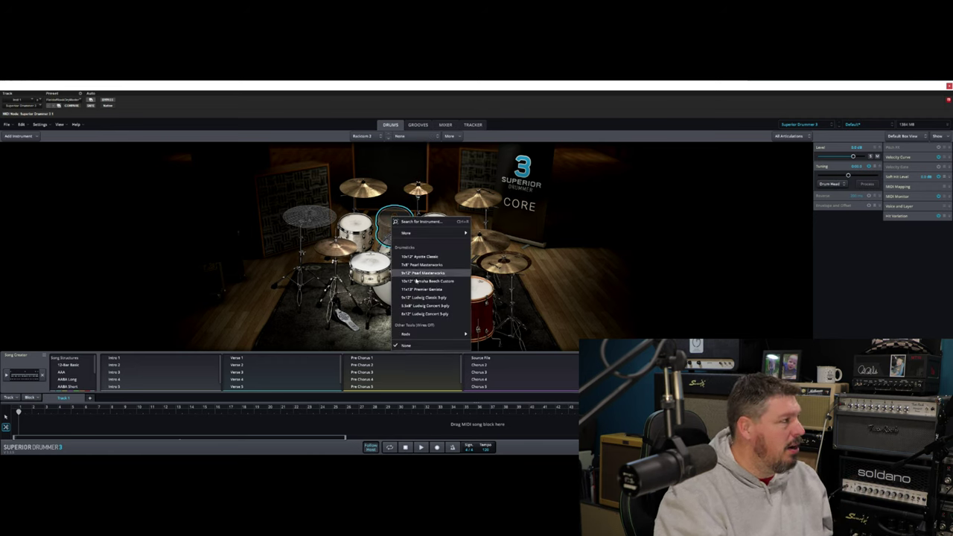
pyautogui.click(421, 276)
pyautogui.rightClick(318, 225)
pyautogui.click(361, 280)
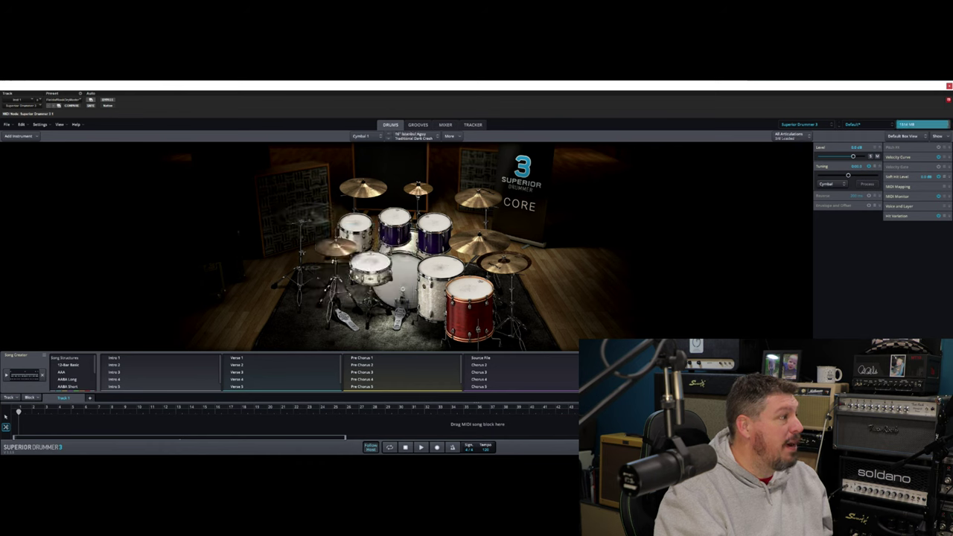
pyautogui.click(363, 189)
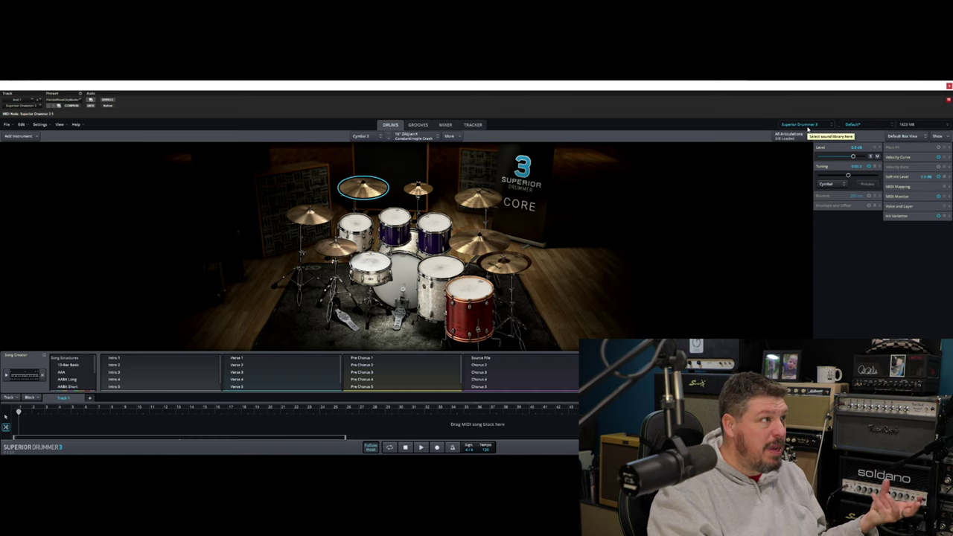
# Step: Load the Hansa - Vocal Booth sound library and audition its snare, floor tom and first crash
pyautogui.click(808, 126)
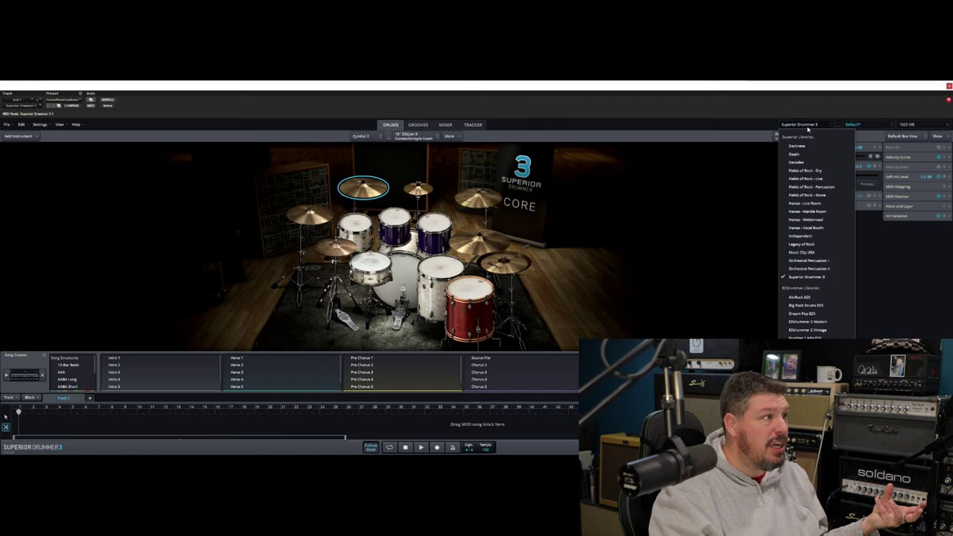
pyautogui.click(806, 228)
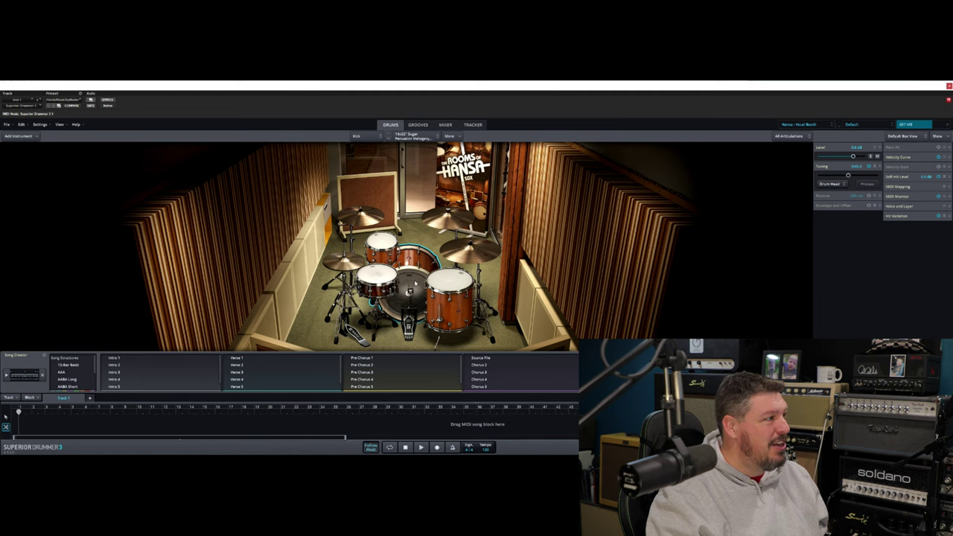
pyautogui.click(376, 276)
pyautogui.click(456, 280)
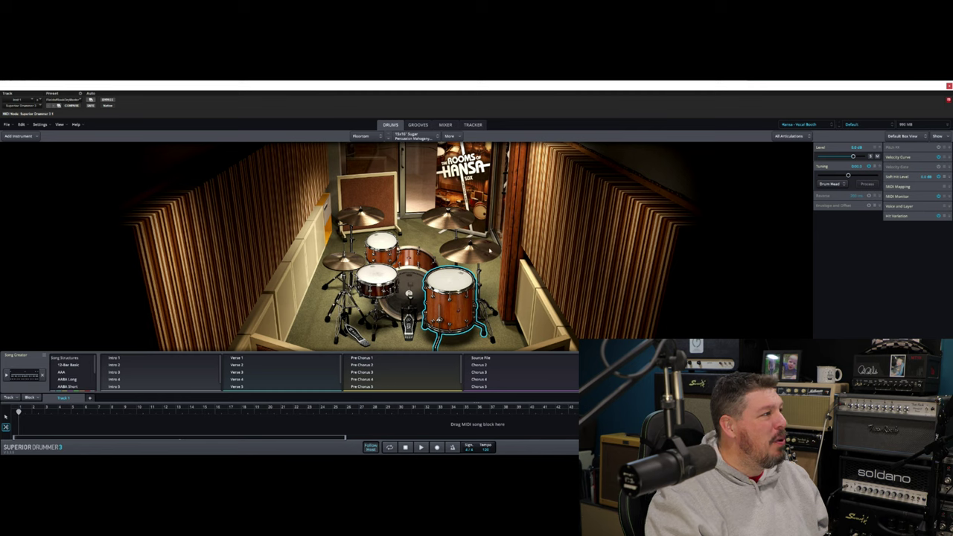
pyautogui.click(361, 216)
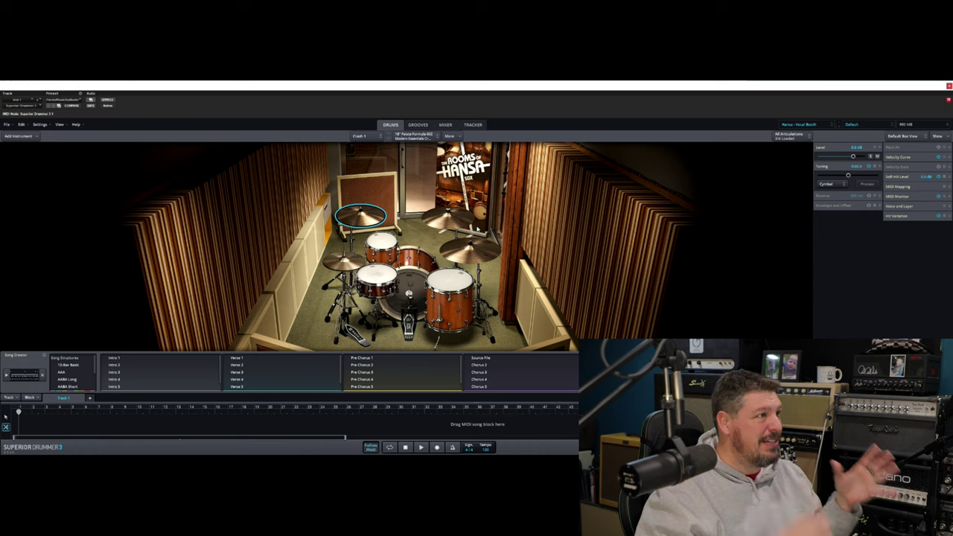
# Step: Load the Deep preset from the Michael Ilbert Mix presets for the Vocal Booth kit
pyautogui.click(860, 125)
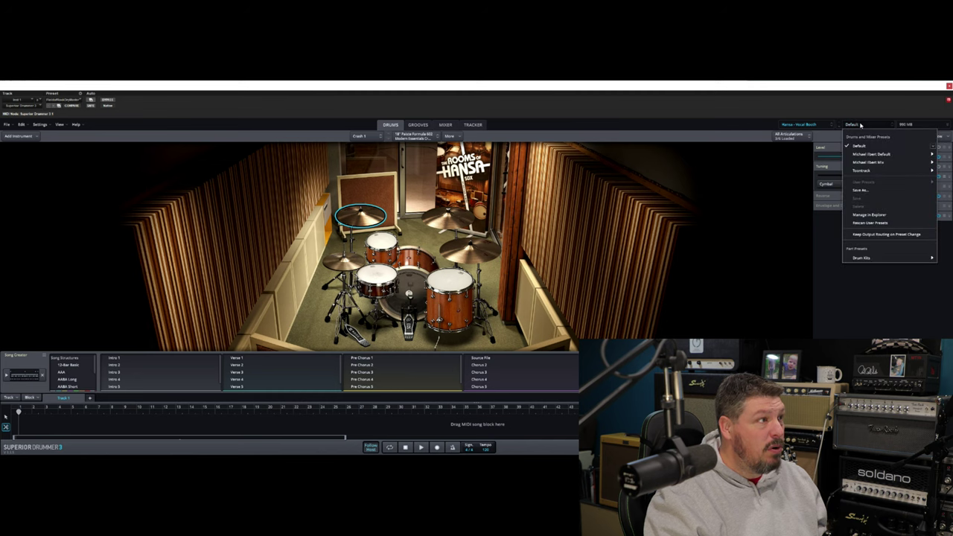
pyautogui.moveTo(873, 156)
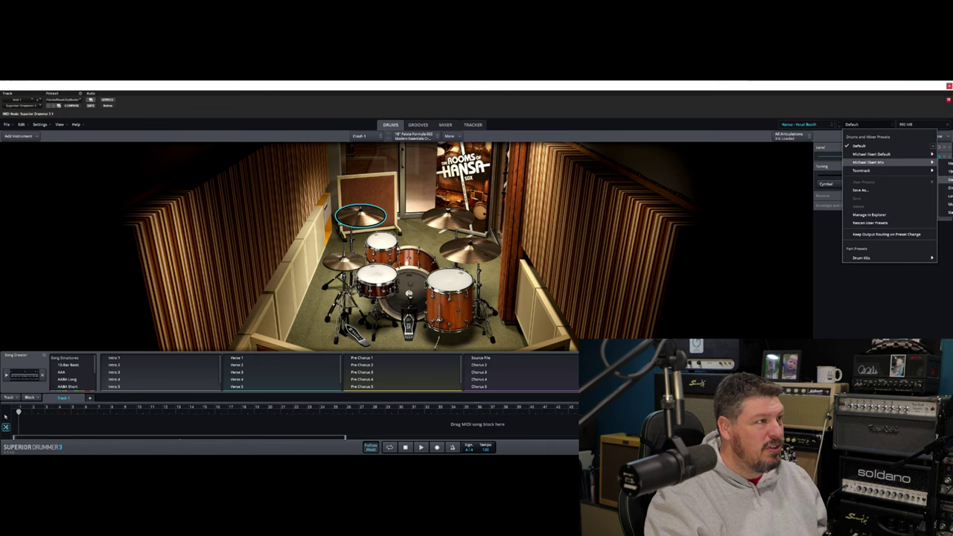
pyautogui.click(946, 165)
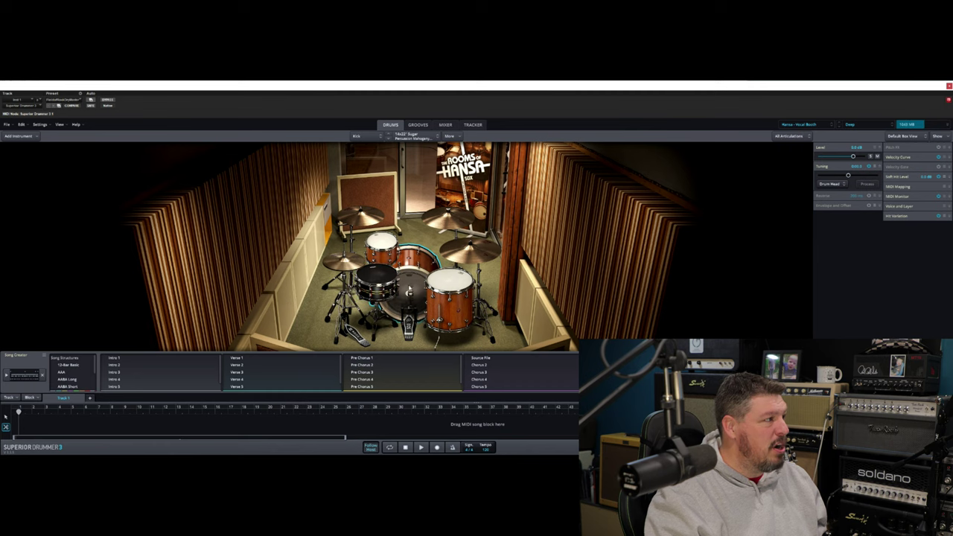
# Step: Audition the rack tom and check which replacement drums are offered for it
pyautogui.click(381, 241)
pyautogui.rightClick(383, 239)
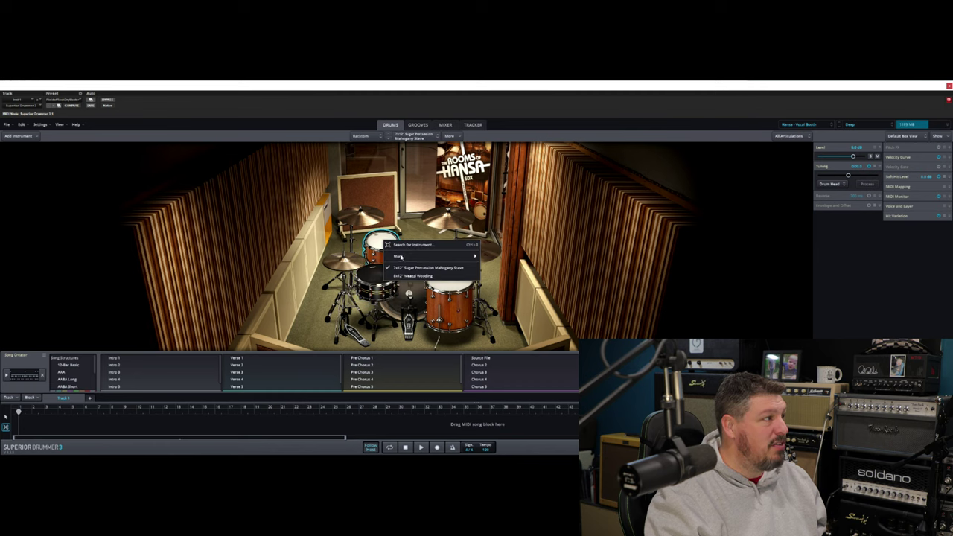
pyautogui.press('Escape')
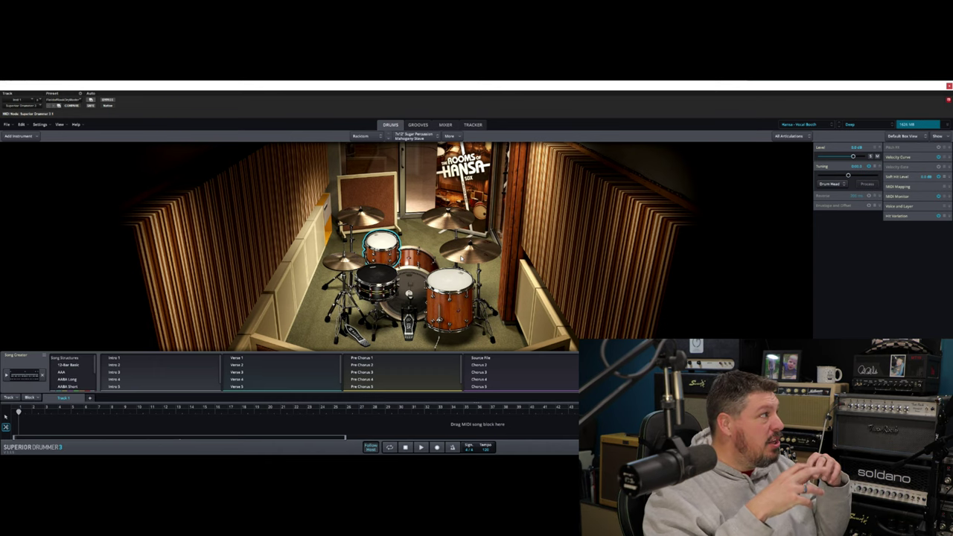
pyautogui.click(69, 105)
pyautogui.click(82, 110)
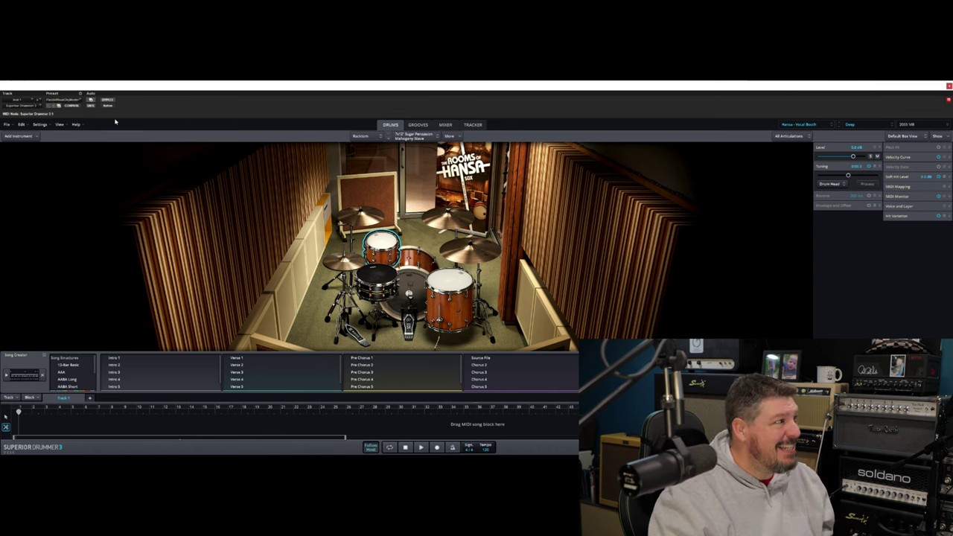
# Step: Audition Superior Drummer 3 library grooves, including Funky 16ths 102 BPM, Relaxed 16ths and Solid Train 89 BPM Verse 01
pyautogui.click(419, 126)
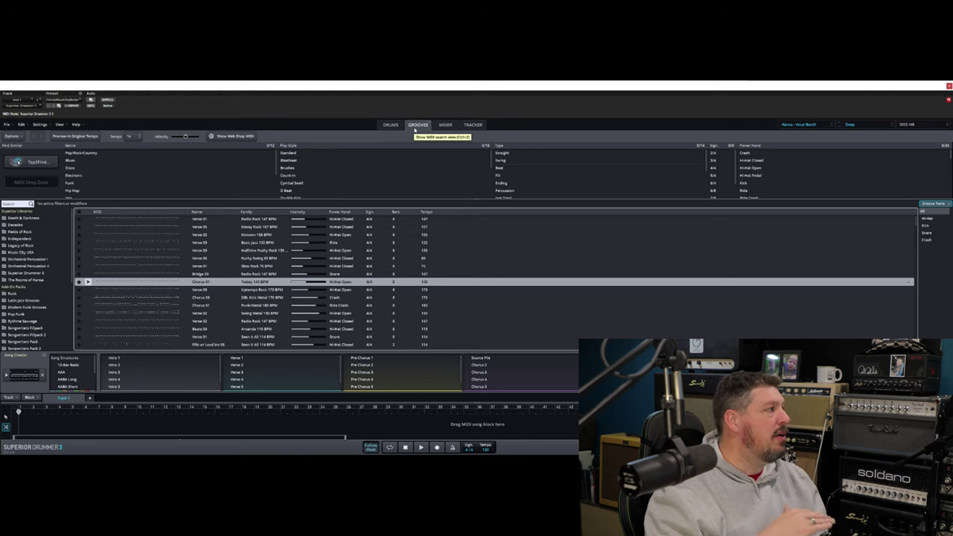
pyautogui.click(24, 273)
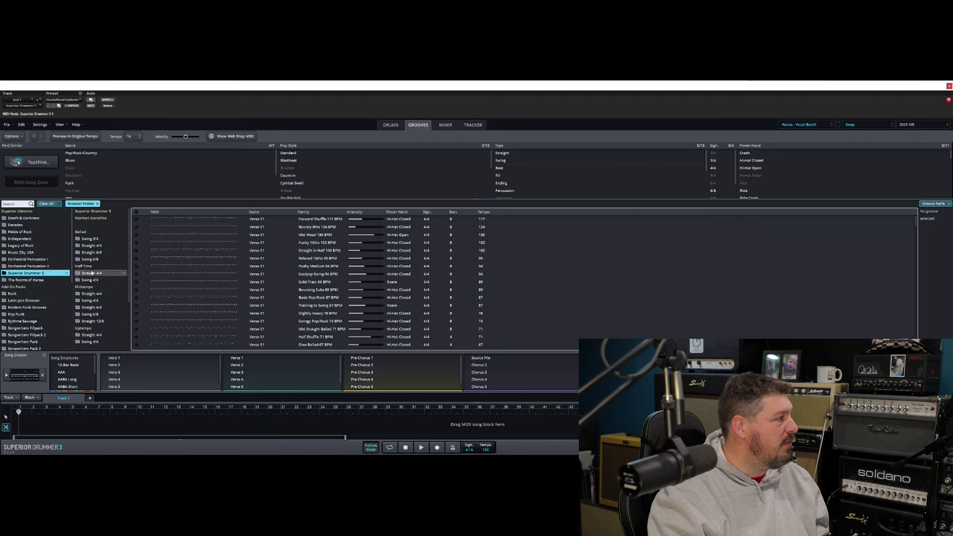
pyautogui.click(145, 243)
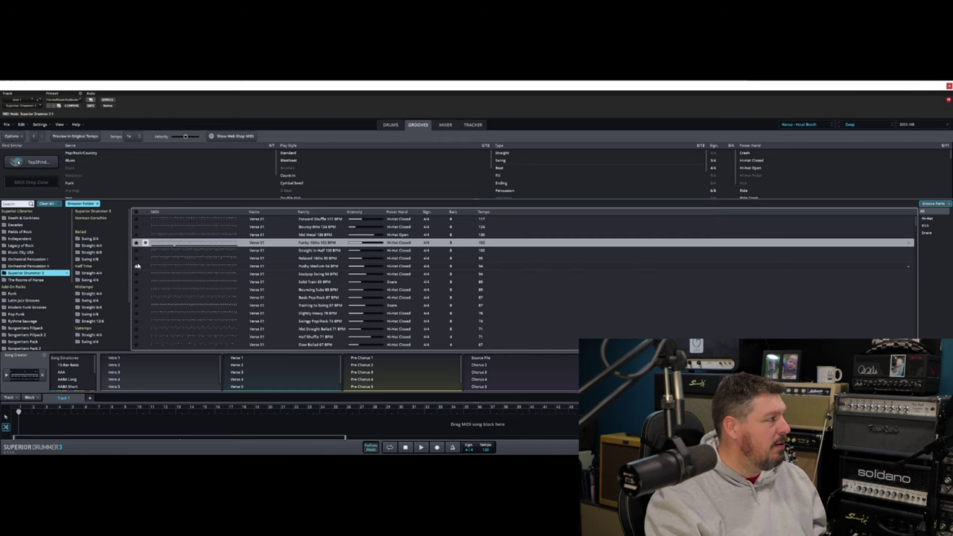
pyautogui.click(144, 258)
pyautogui.click(146, 282)
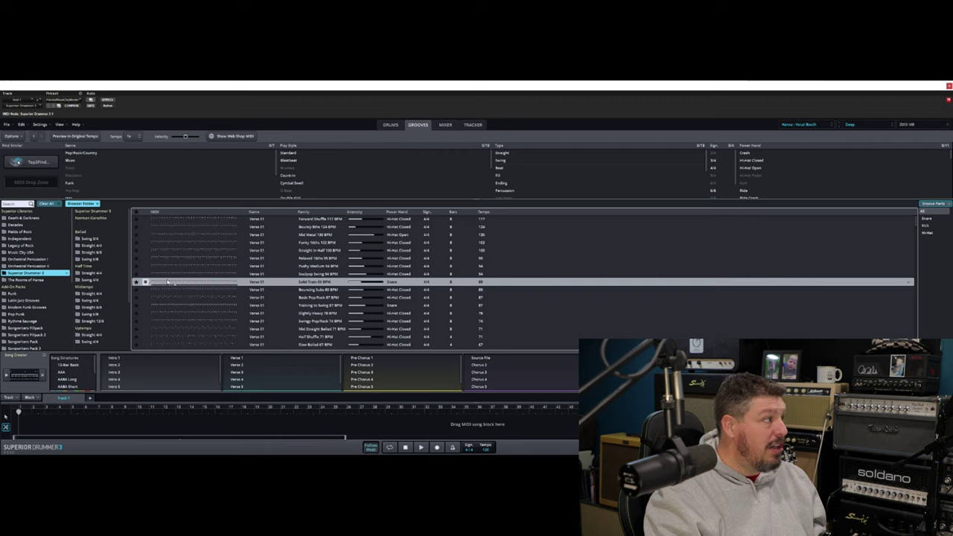
# Step: Place the Solid Train 89 BPM Verse 01 groove twice in a row from bar 1 of Track 1 and stop the preview
pyautogui.moveTo(163, 283); pyautogui.dragTo(11, 426)
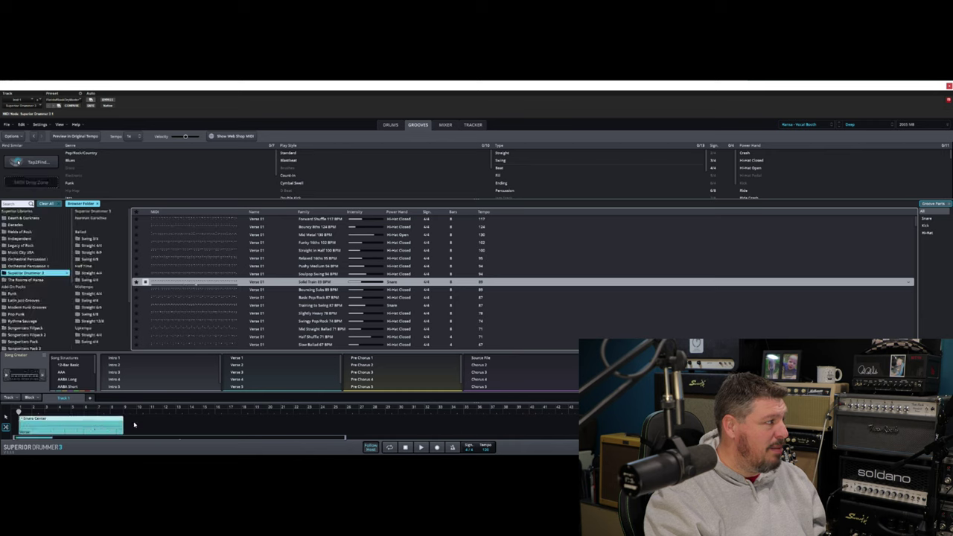
pyautogui.moveTo(178, 285); pyautogui.dragTo(128, 426)
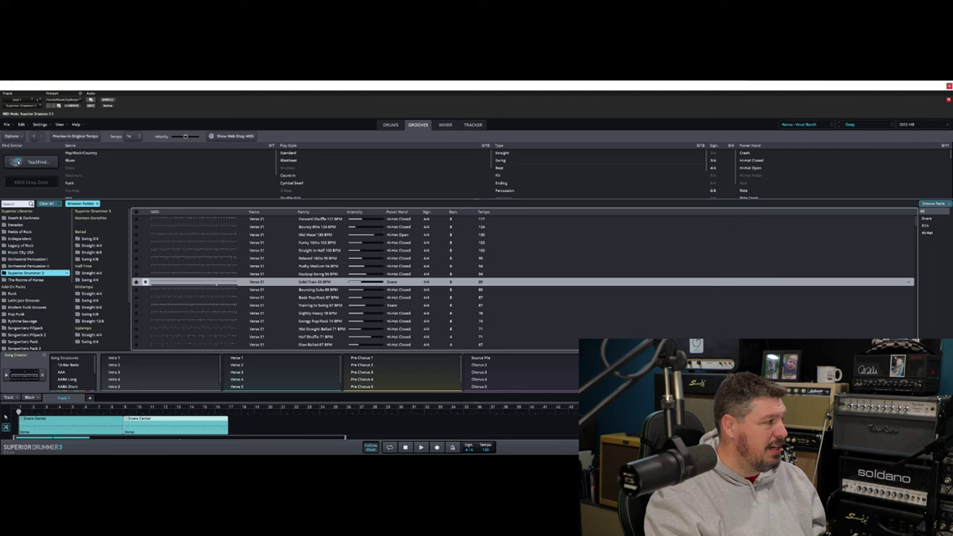
pyautogui.click(406, 449)
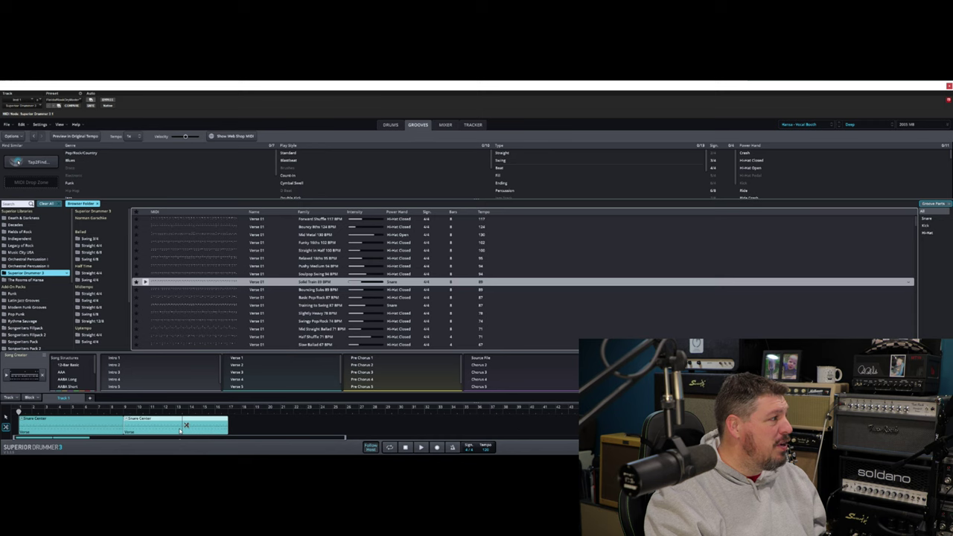
# Step: Search the Superior Drummer 3 grooves for ones similar to Solid Train Verse 01 and review the matches
pyautogui.moveTo(176, 280); pyautogui.dragTo(36, 183)
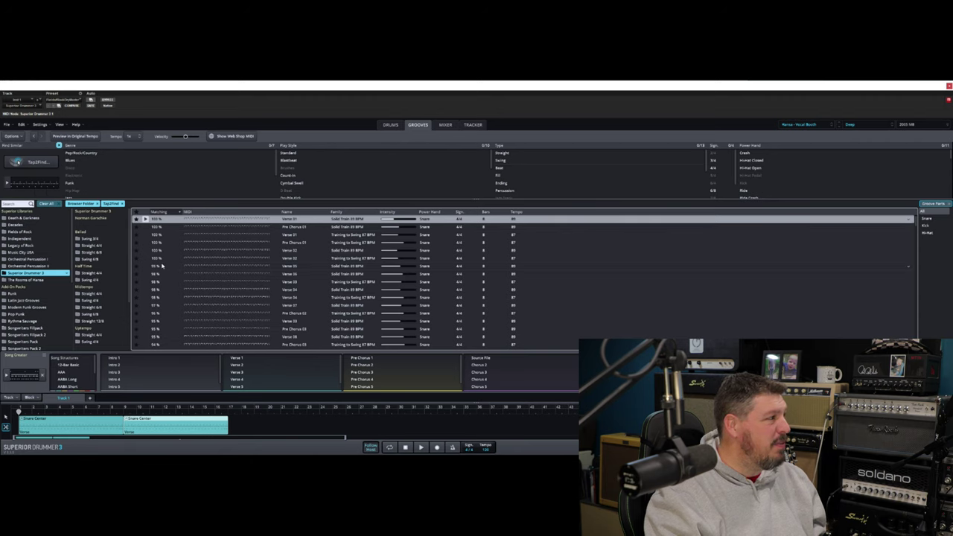
pyautogui.scroll(-5, 221, 269)
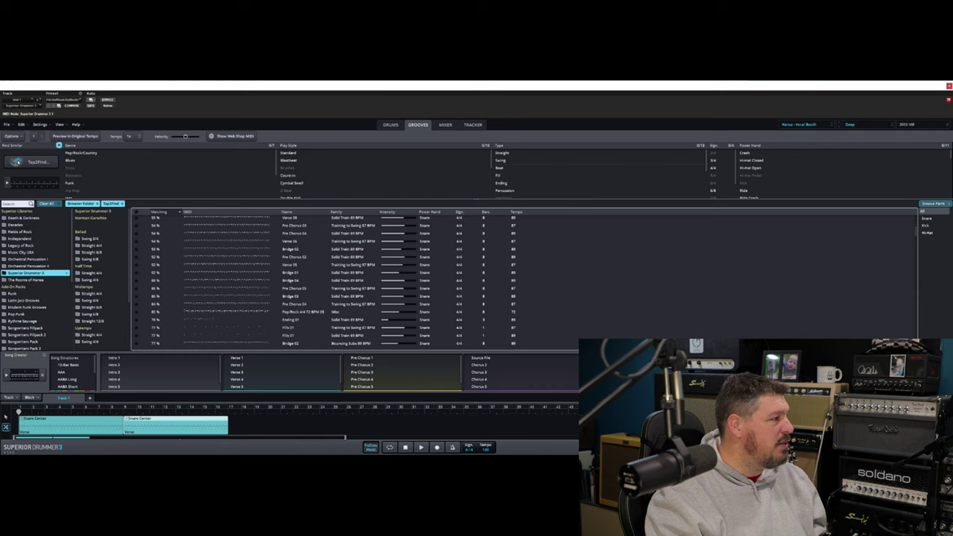
pyautogui.scroll(5, 220, 278)
pyautogui.click(145, 219)
pyautogui.scroll(-5, 179, 299)
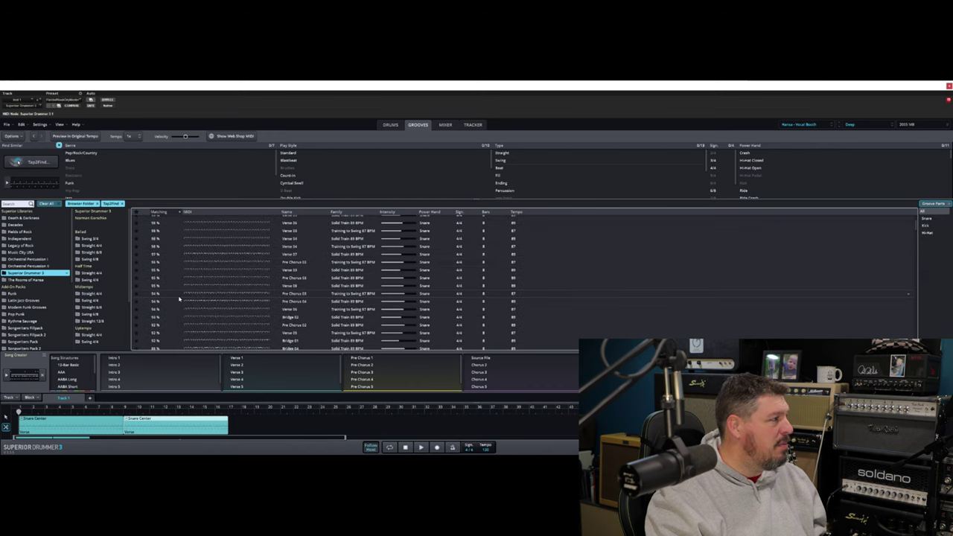
# Step: Audition the two Fills 01 grooves and place the Solid Train 89 BPM one after the second verse block
pyautogui.click(145, 329)
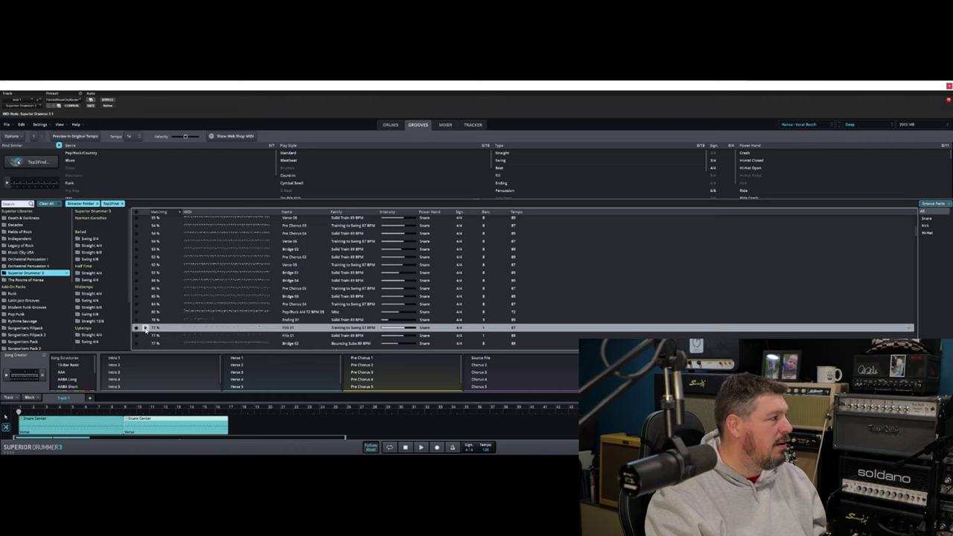
pyautogui.click(145, 336)
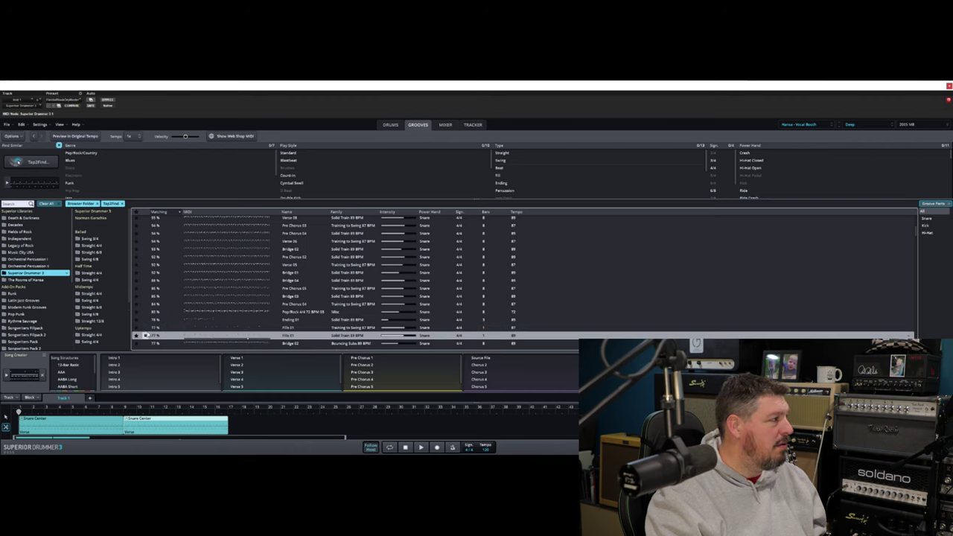
pyautogui.moveTo(225, 339); pyautogui.dragTo(234, 425)
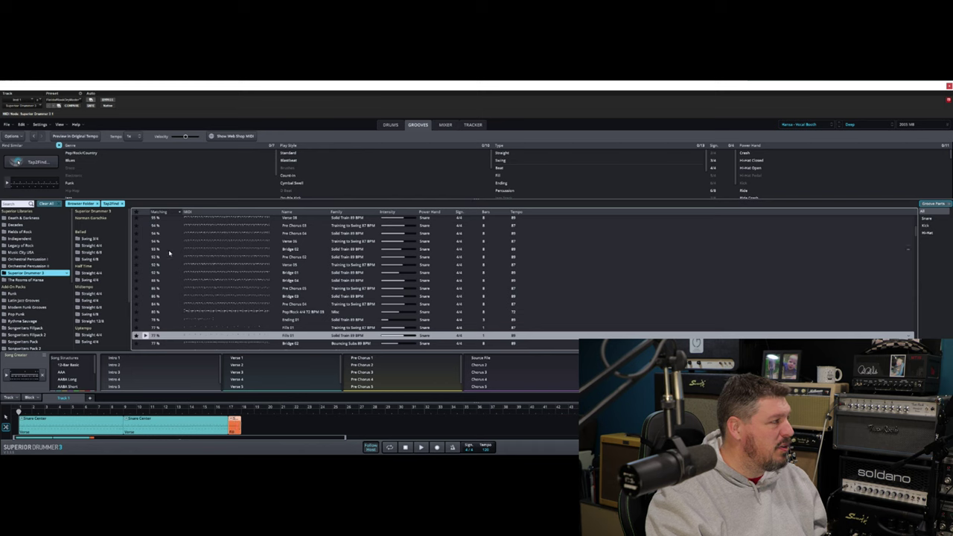
# Step: Load the Solid Train 89 BPM Verse 01 groove into the Song Creator as its source groove
pyautogui.scroll(2, 169, 229)
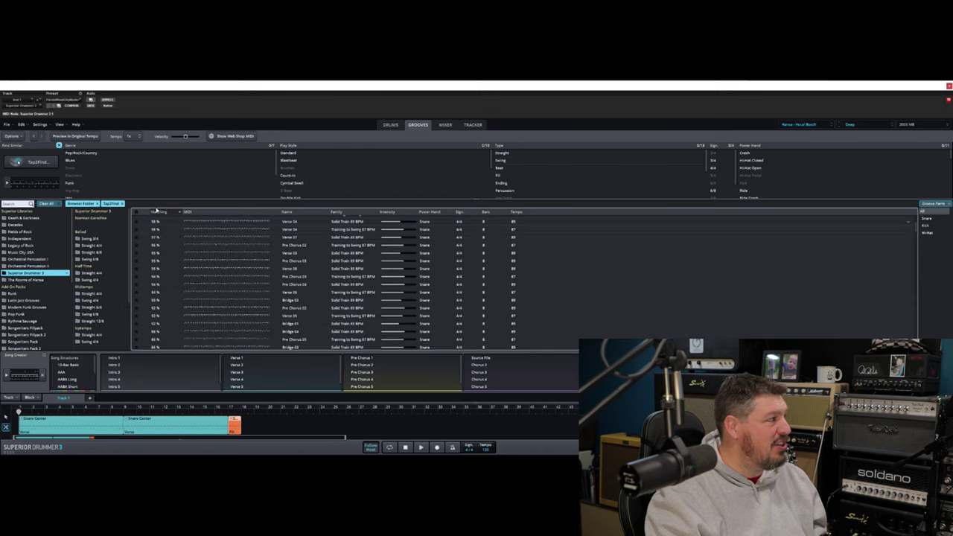
pyautogui.scroll(2, 144, 243)
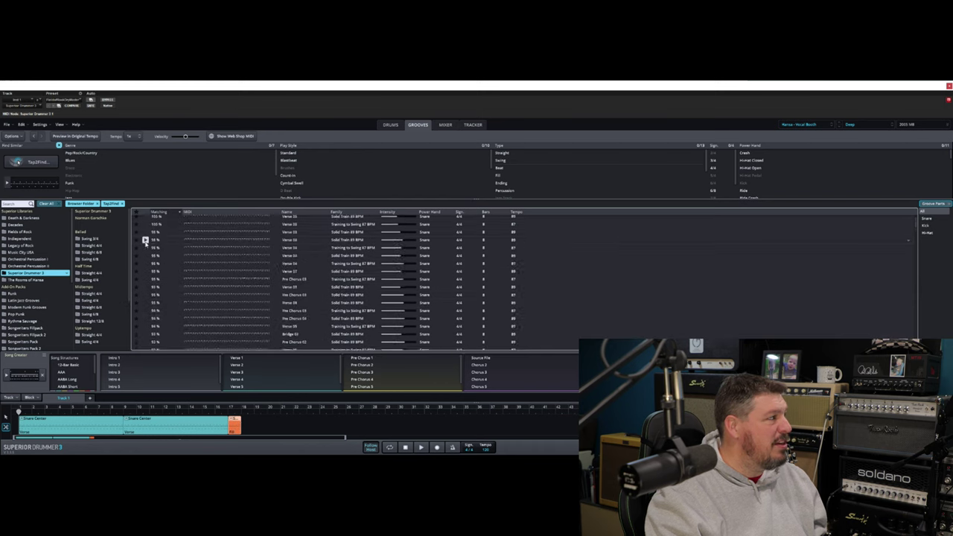
pyautogui.scroll(1, 145, 243)
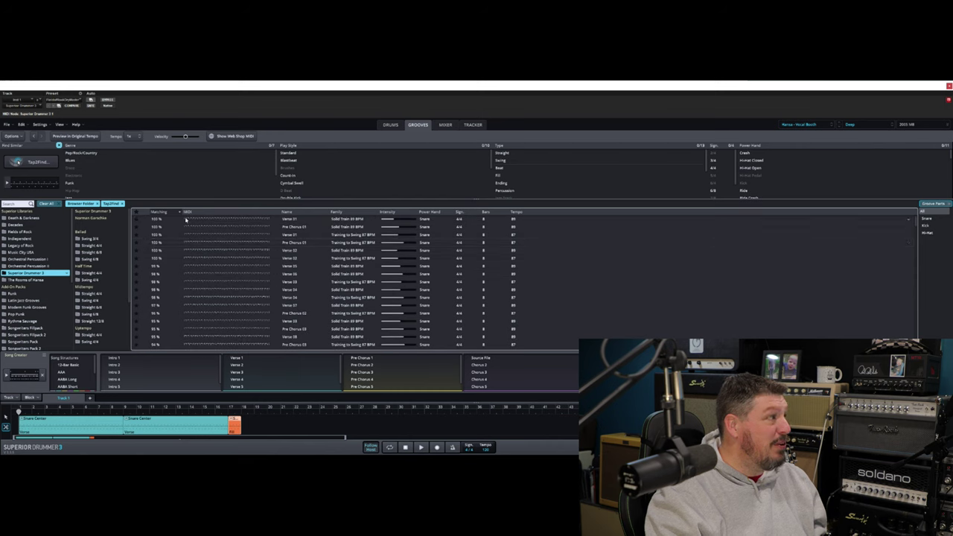
pyautogui.click(188, 221)
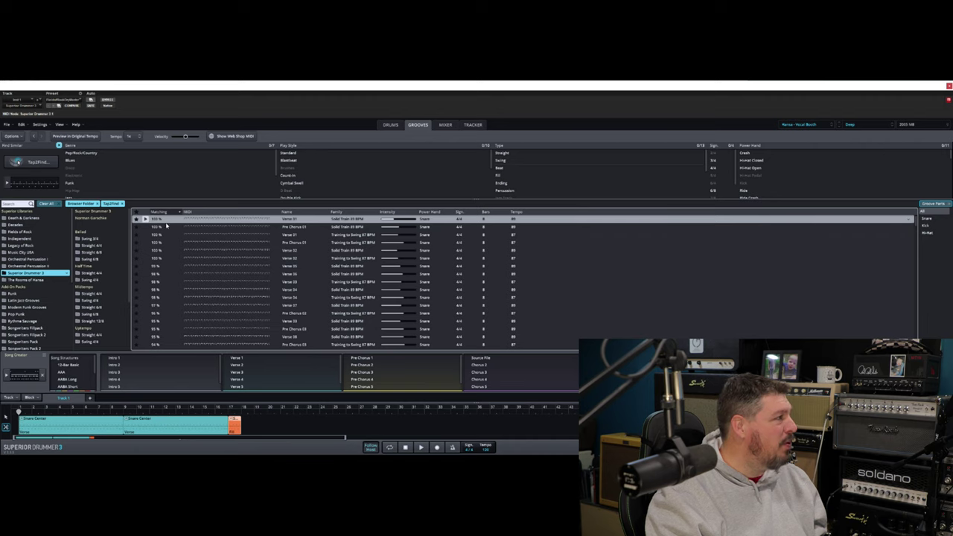
pyautogui.moveTo(187, 222); pyautogui.dragTo(24, 382)
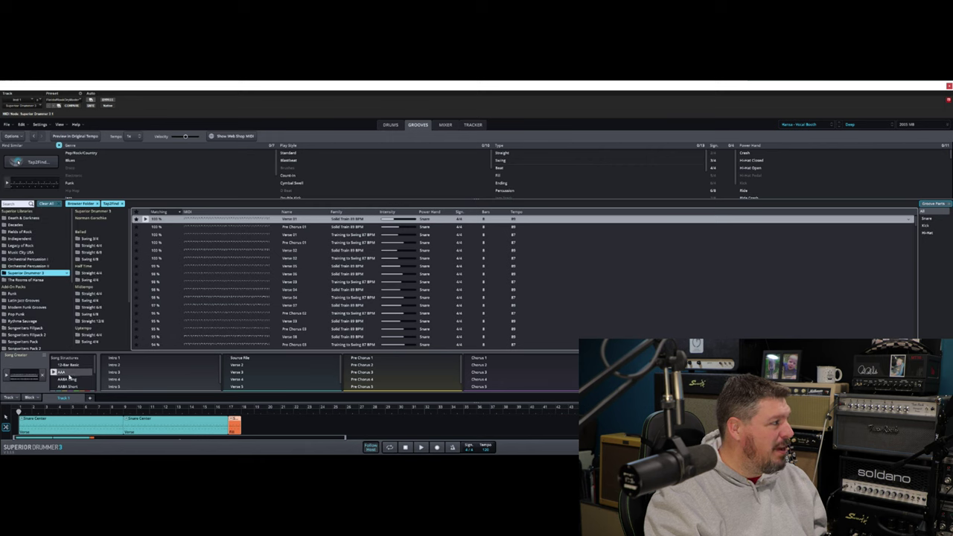
# Step: Place the ABCABC Long song structure at the start of Track 1
pyautogui.scroll(-2, 75, 385)
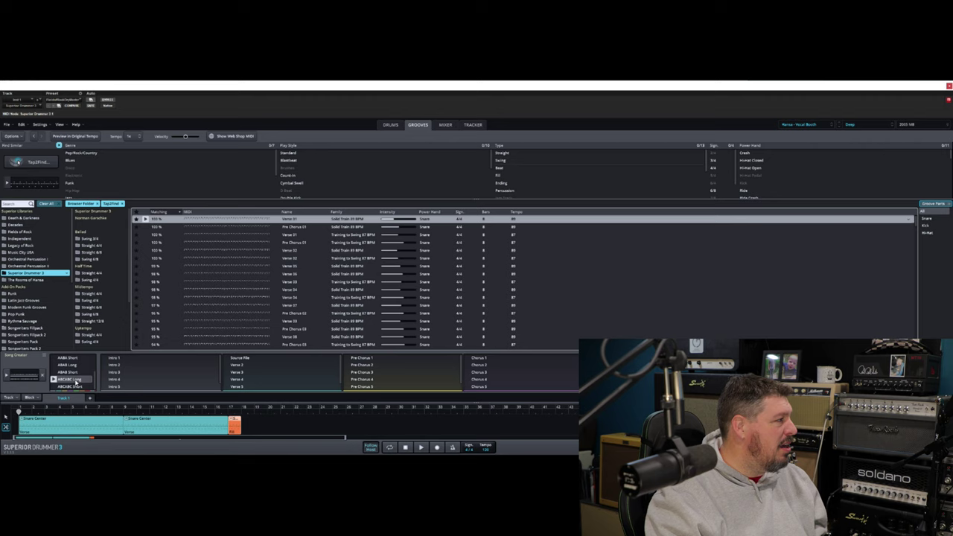
pyautogui.click(75, 382)
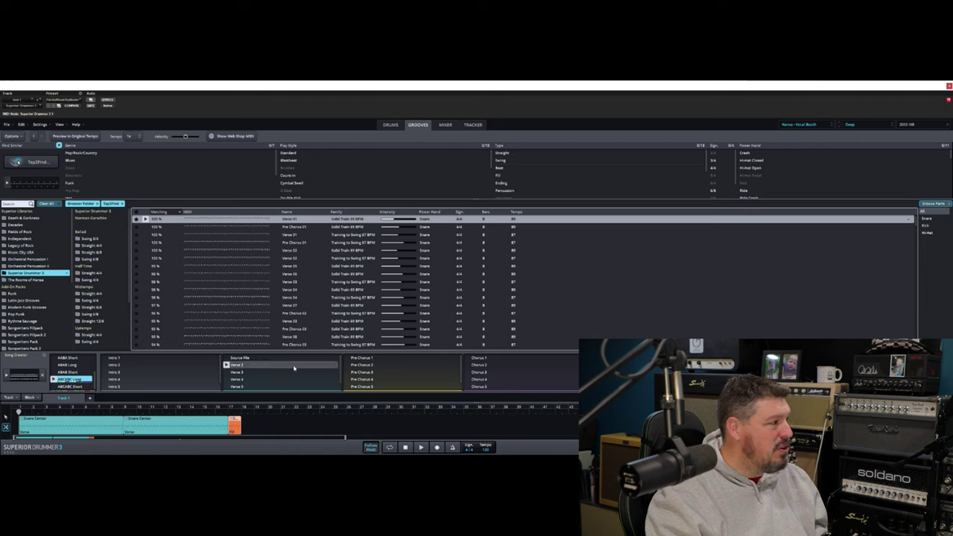
pyautogui.moveTo(76, 380); pyautogui.dragTo(28, 425)
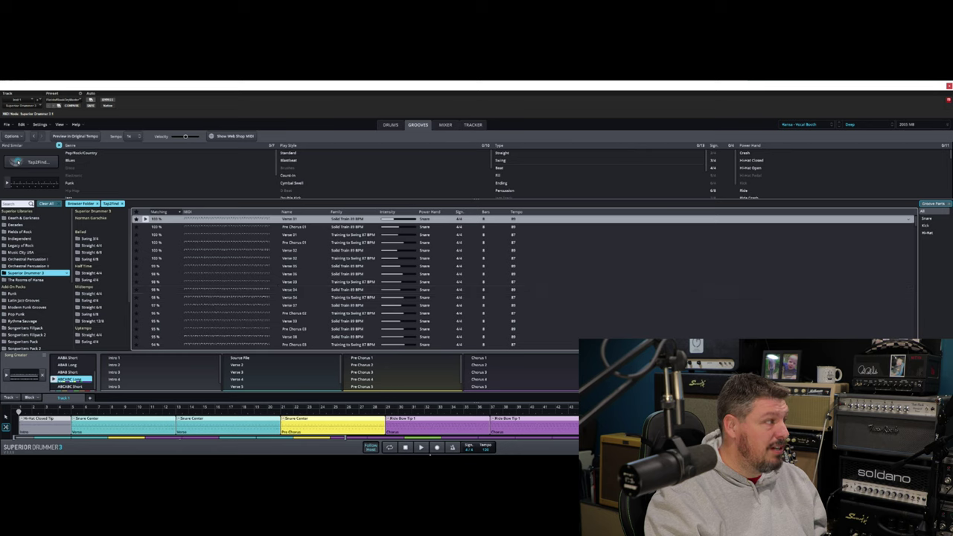
# Step: Play the arranged song from the start, stop it, and place the Chorus 4 groove at the first chorus block
pyautogui.click(421, 448)
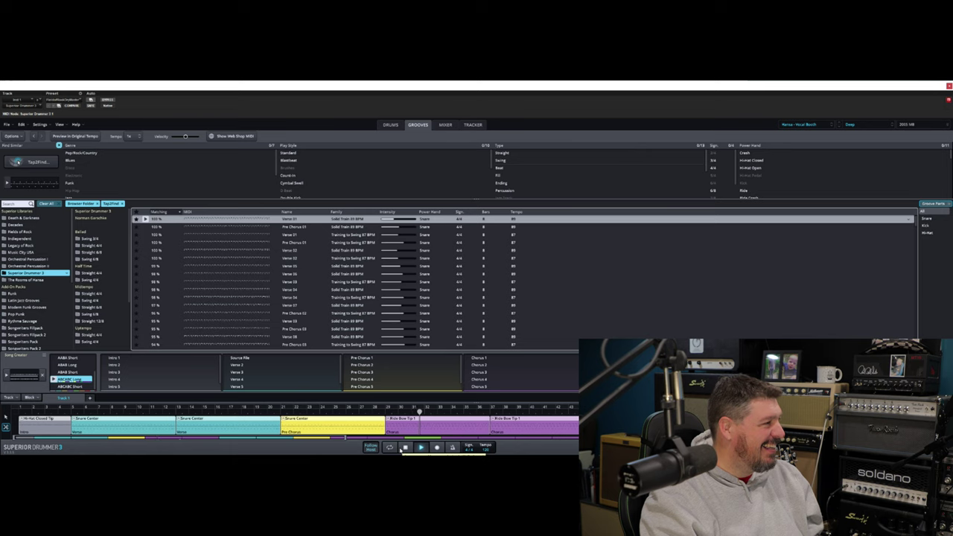
pyautogui.click(405, 448)
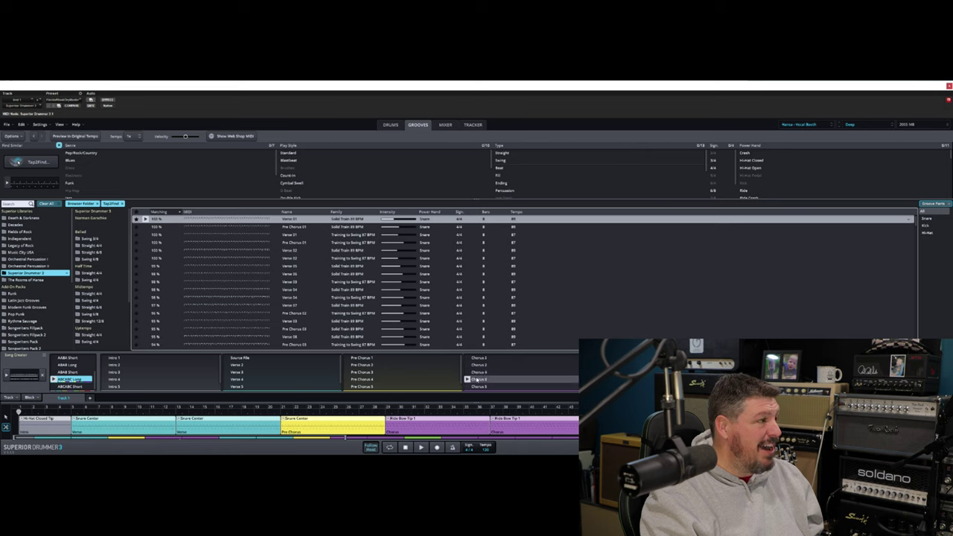
pyautogui.moveTo(477, 382); pyautogui.dragTo(386, 433)
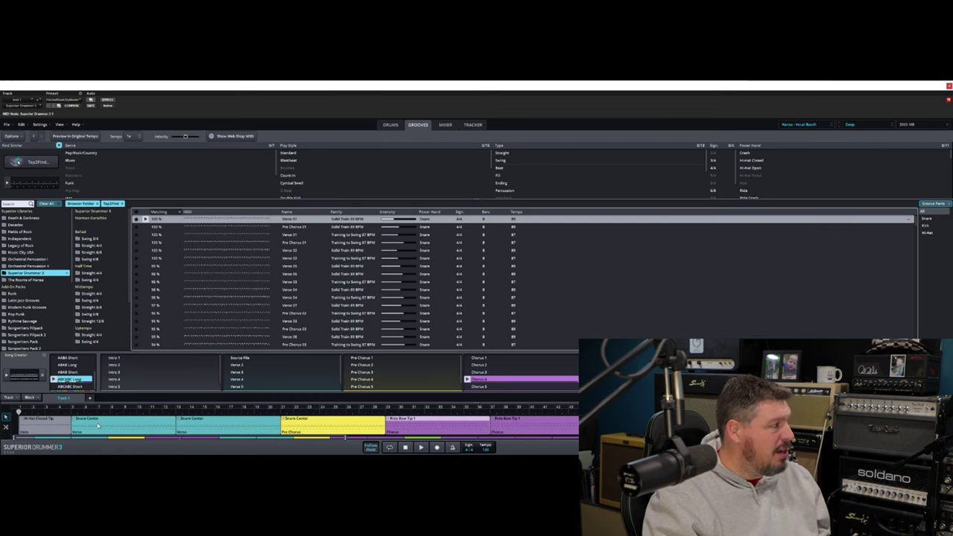
# Step: Open the first verse block for editing in the Grid Editor, then randomize its hi-hat notes and raise their swing
pyautogui.doubleClick(98, 425)
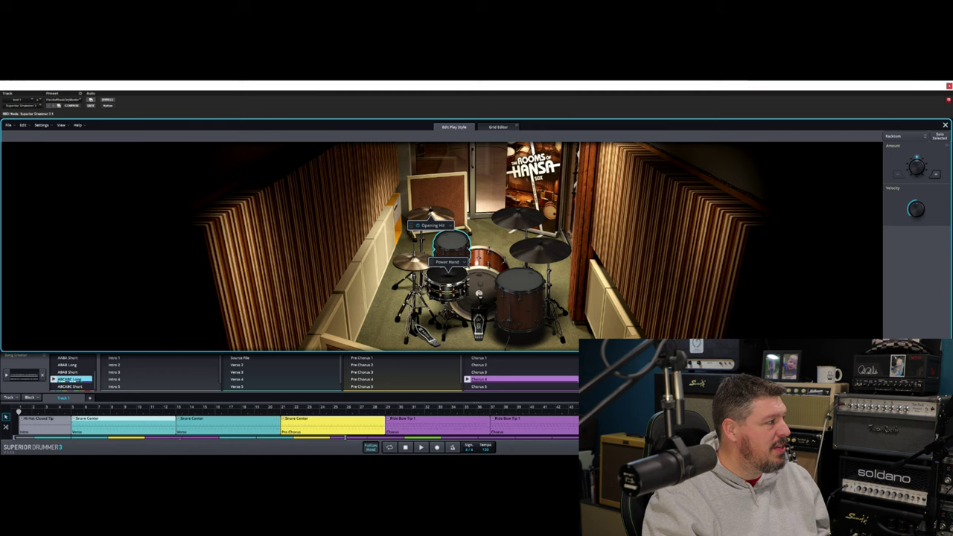
pyautogui.doubleClick(123, 423)
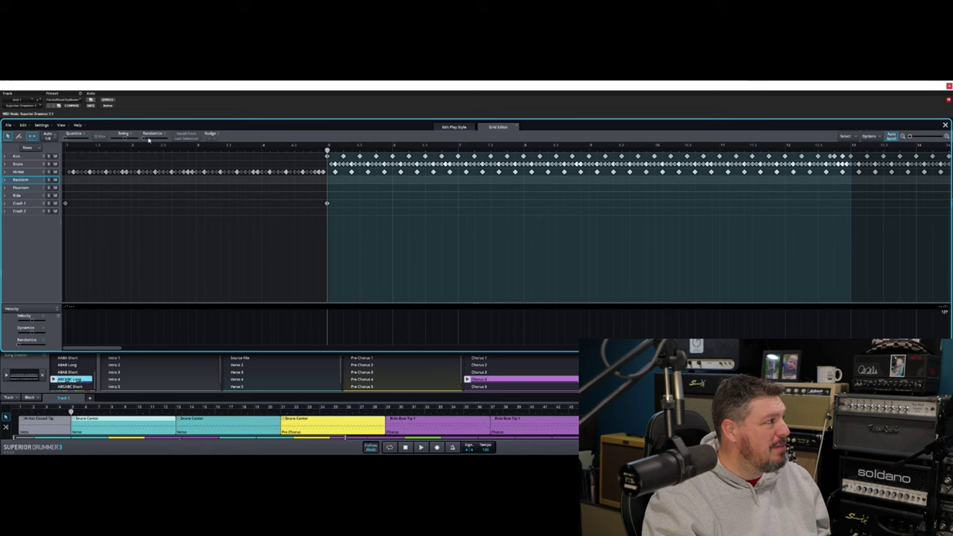
pyautogui.click(30, 174)
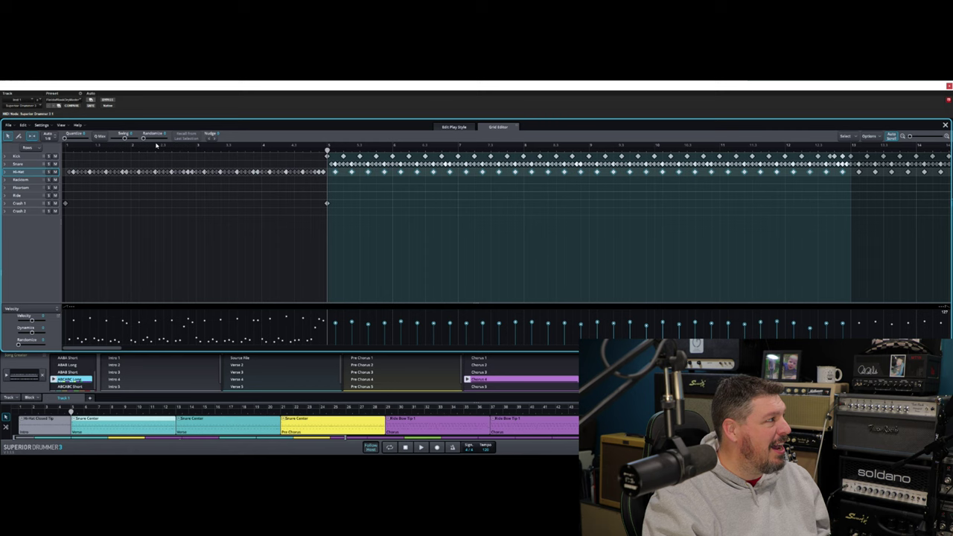
pyautogui.moveTo(144, 138); pyautogui.dragTo(162, 139)
pyautogui.click(128, 140)
pyautogui.moveTo(129, 140); pyautogui.dragTo(132, 139)
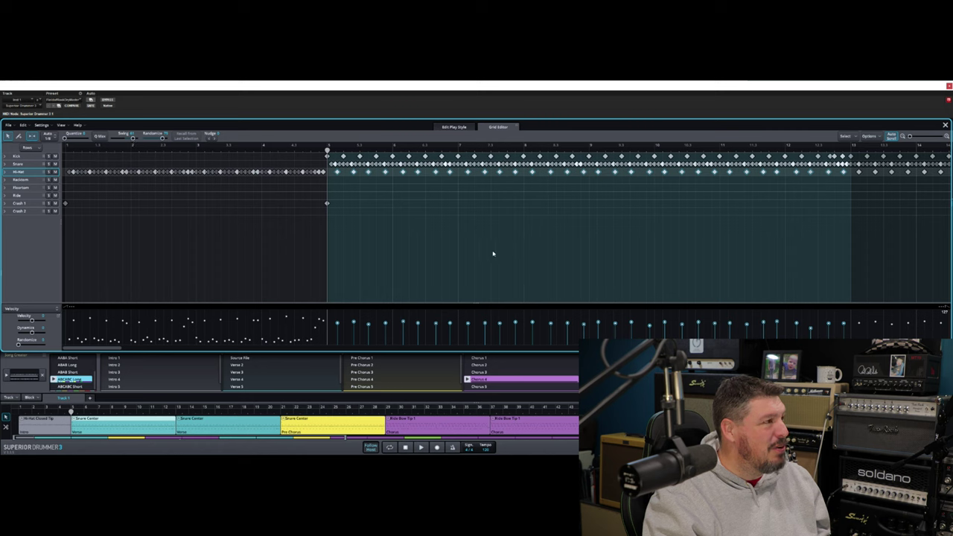
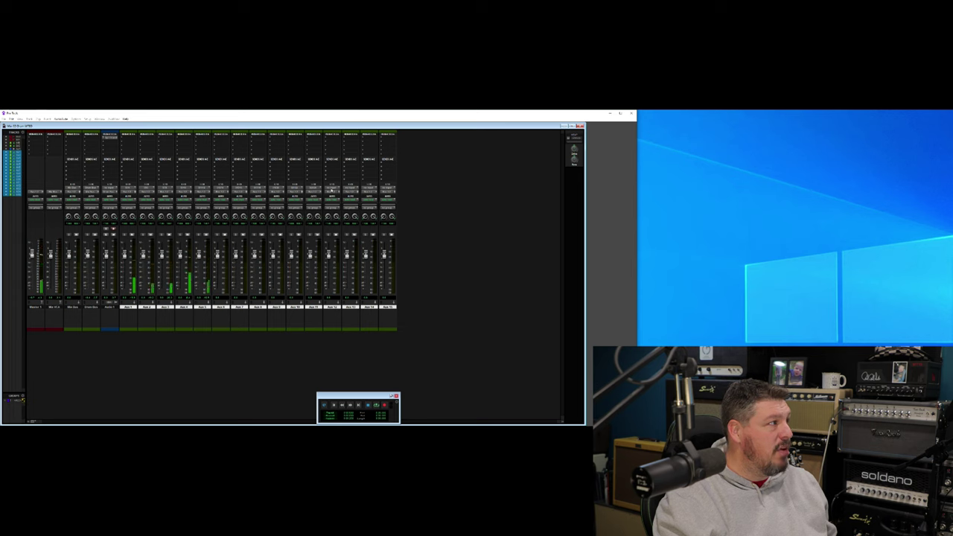
# Step: In the Pro Tools mix window, assign Superior Drummer 3 plug-in outputs as the inputs of the Aux 12 and Aux 13 tracks
pyautogui.moveTo(344, 209)
pyautogui.moveTo(420, 210)
pyautogui.click(433, 258)
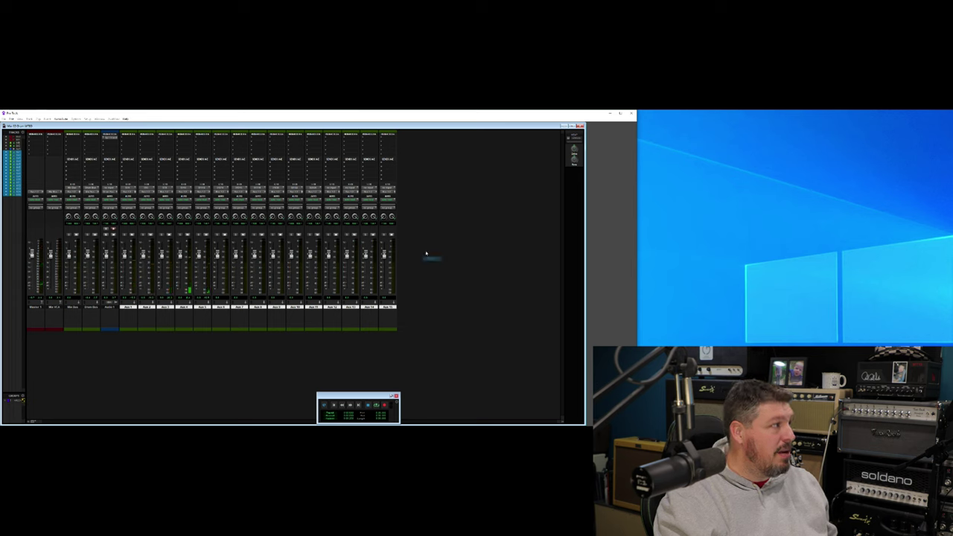
pyautogui.click(350, 192)
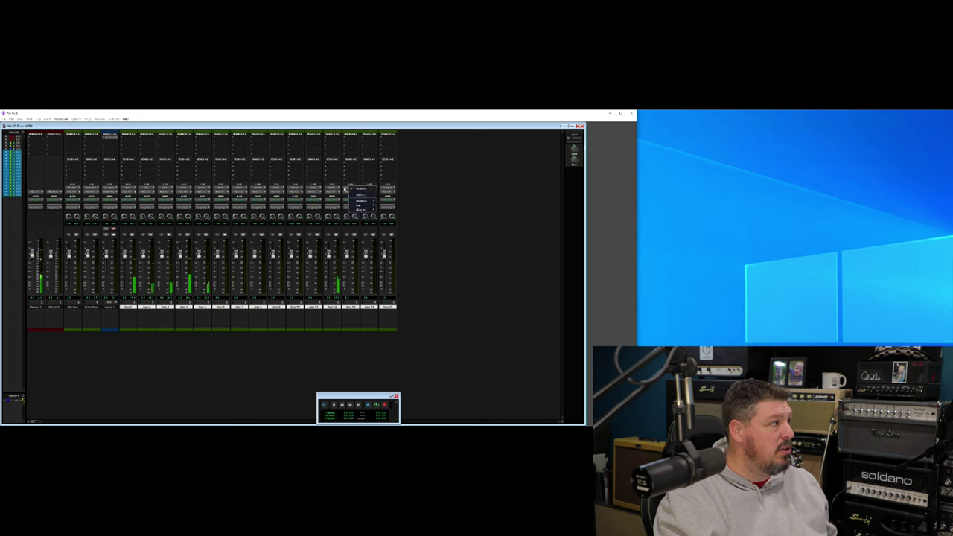
pyautogui.moveTo(357, 210)
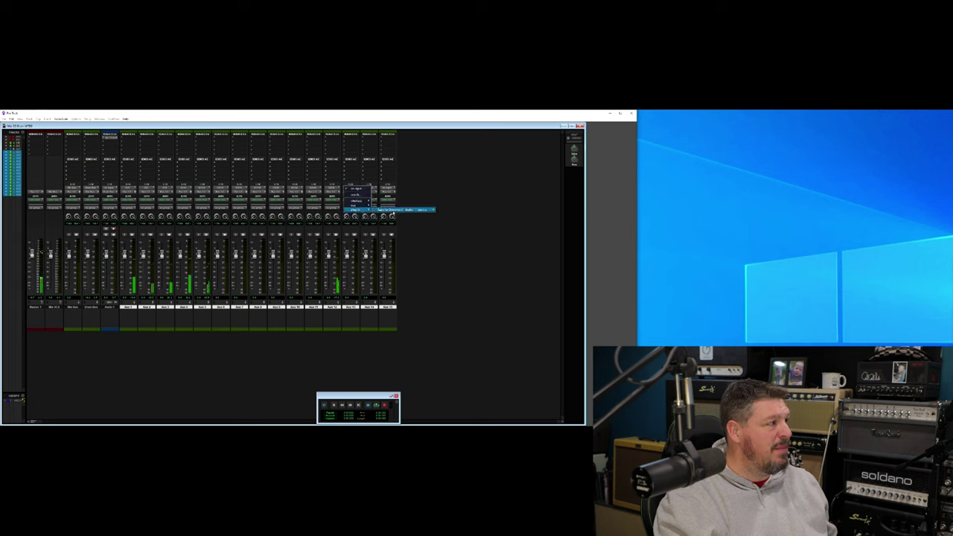
pyautogui.moveTo(428, 210)
pyautogui.click(443, 260)
# Step: Assign Superior Drummer 3 plug-in outputs as the inputs of the Aux 14 and Aux 15 tracks
pyautogui.click(373, 191)
pyautogui.moveTo(387, 209)
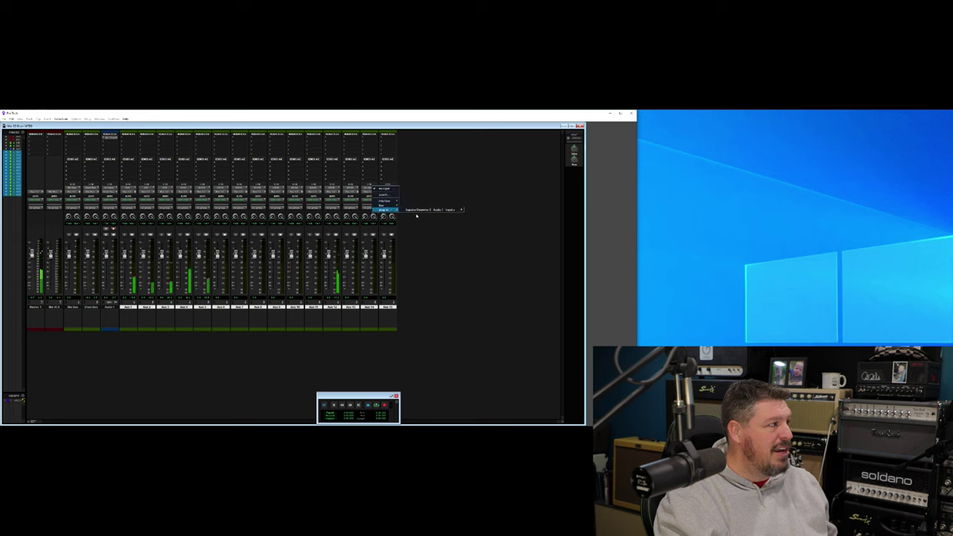
pyautogui.moveTo(461, 210)
pyautogui.click(473, 267)
pyautogui.click(388, 191)
pyautogui.moveTo(398, 209)
pyautogui.moveTo(434, 211)
pyautogui.click(487, 270)
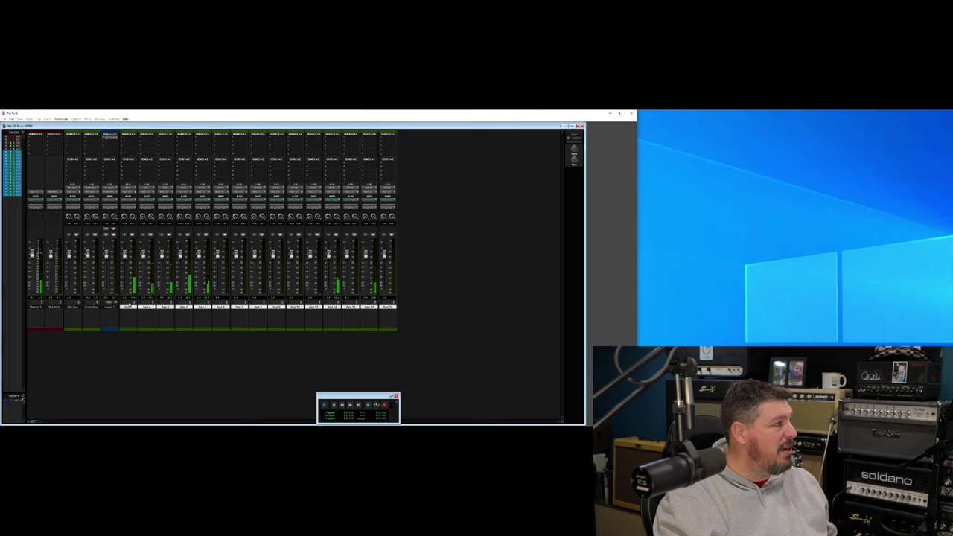
# Step: Route the outputs of the Aux 1, Aux 2 and Aux 3 tracks to the stereo Drum Bus
pyautogui.click(128, 194)
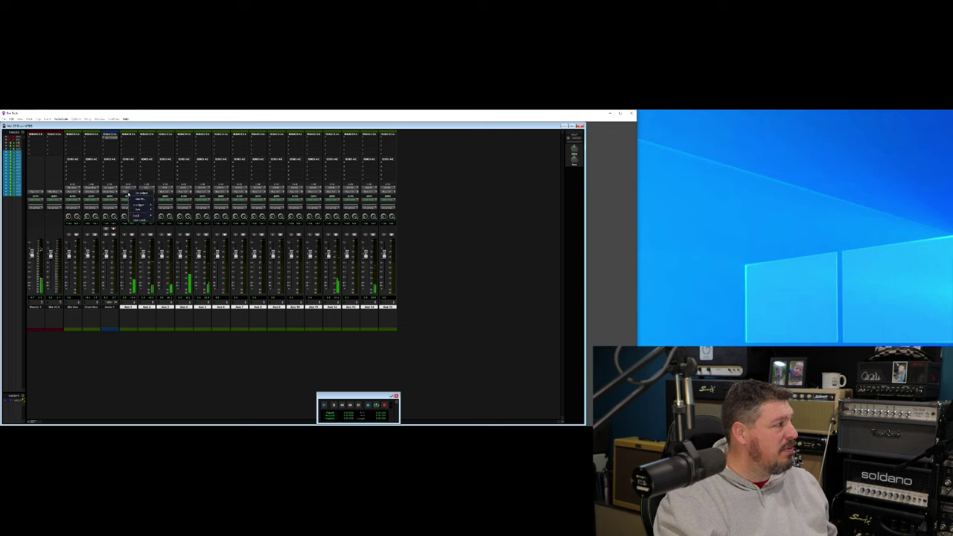
pyautogui.moveTo(142, 210)
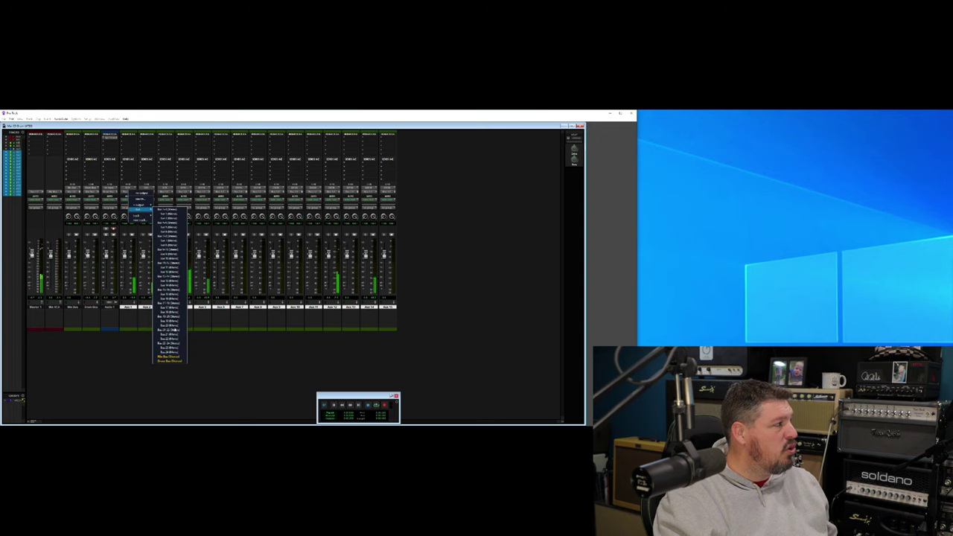
pyautogui.click(169, 361)
pyautogui.click(142, 193)
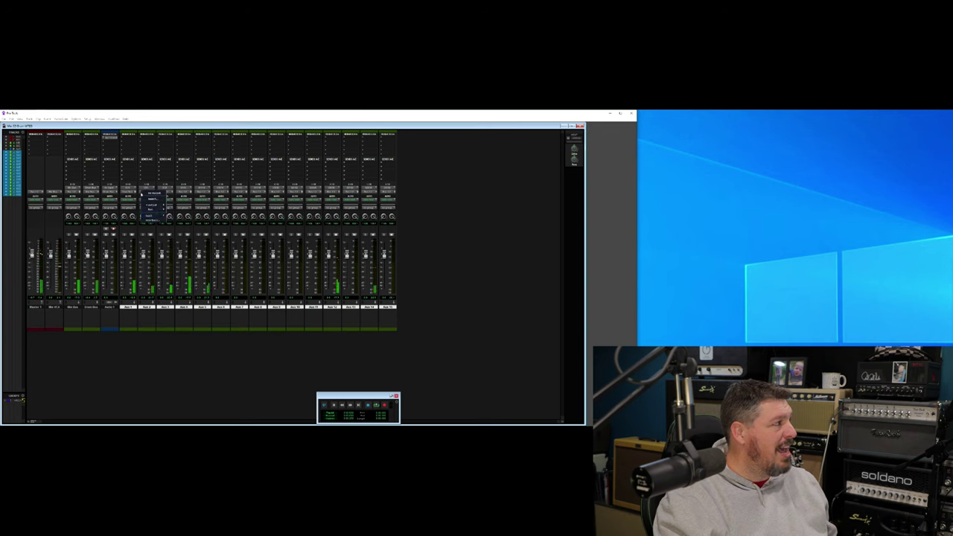
pyautogui.moveTo(155, 211)
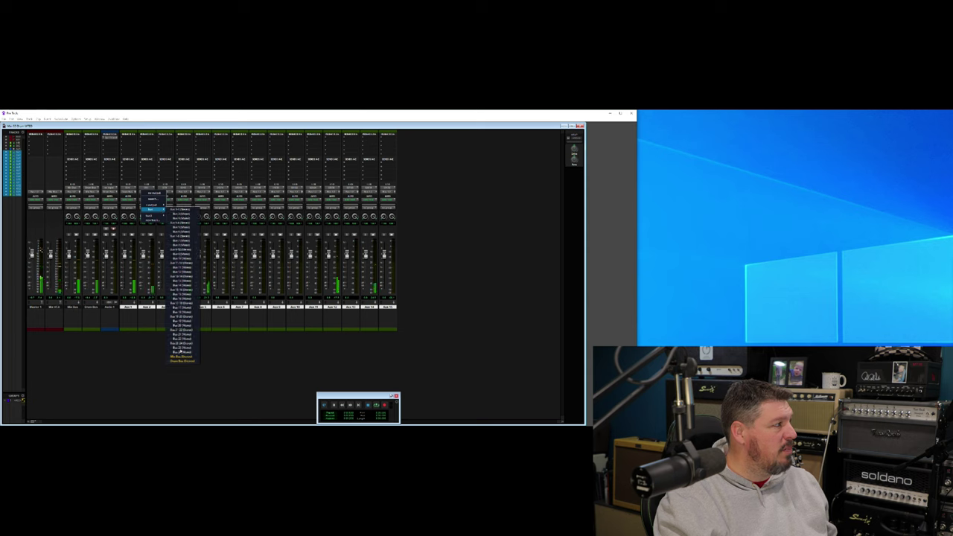
pyautogui.click(181, 362)
pyautogui.click(161, 192)
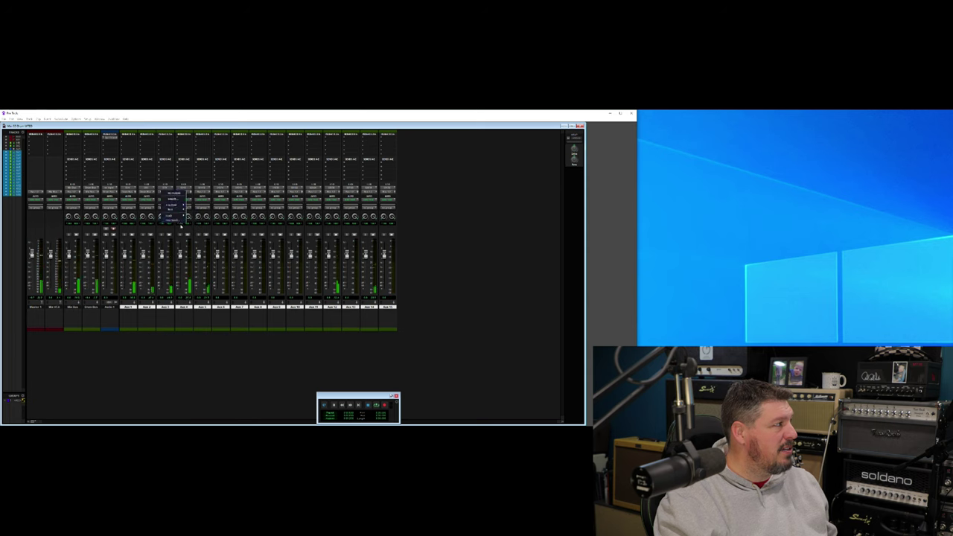
pyautogui.moveTo(172, 209)
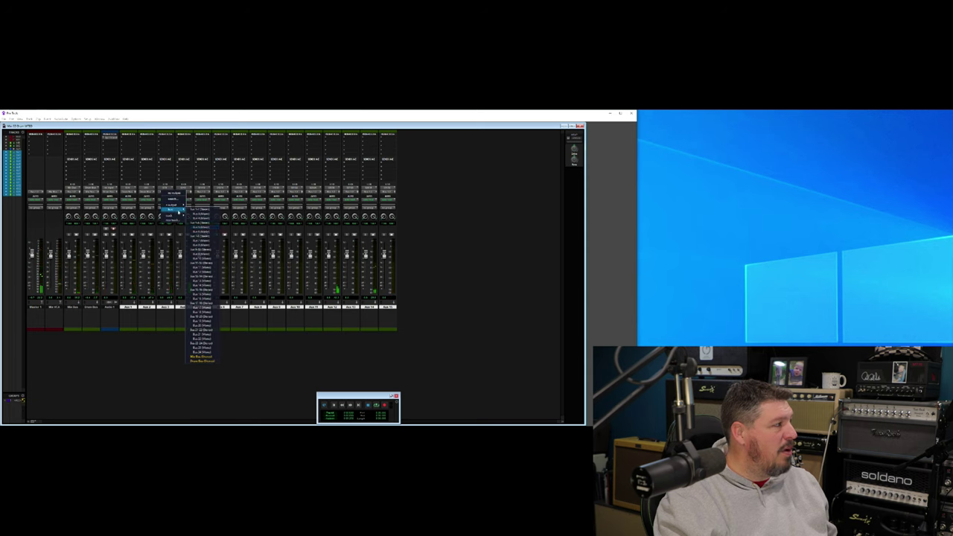
pyautogui.click(202, 359)
# Step: Route the outputs of the Aux 4, Aux 5 and Aux 6 tracks to the stereo Drum Bus
pyautogui.click(183, 194)
pyautogui.moveTo(195, 209)
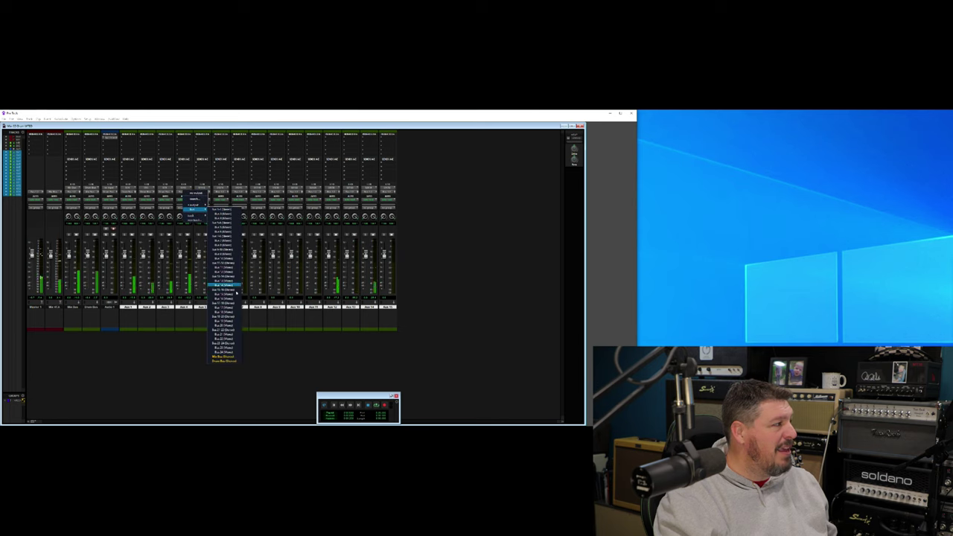
pyautogui.click(225, 361)
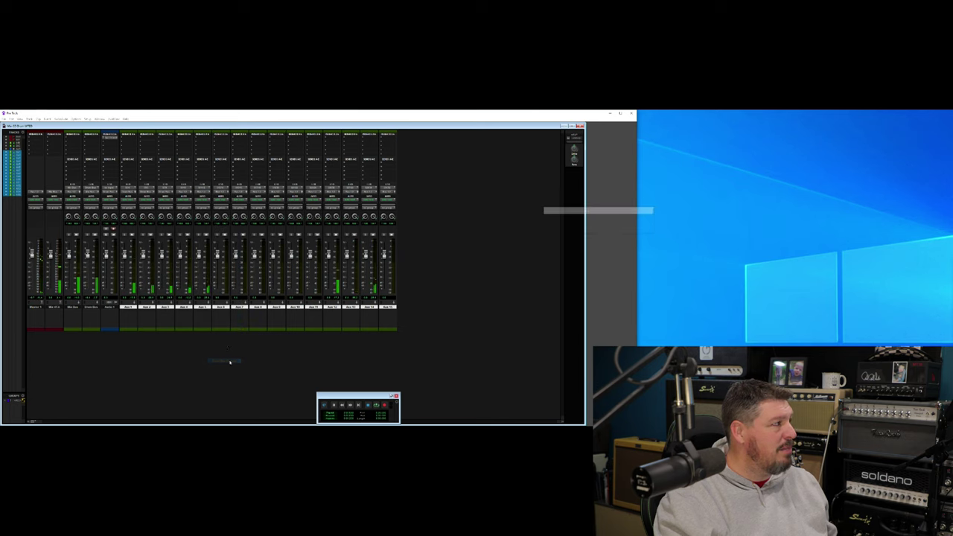
pyautogui.click(200, 193)
pyautogui.moveTo(212, 209)
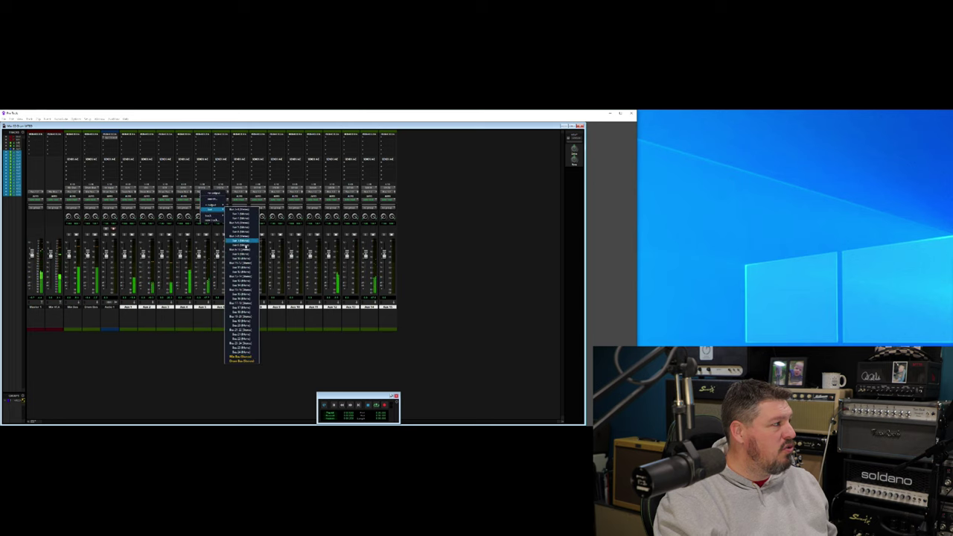
pyautogui.click(240, 361)
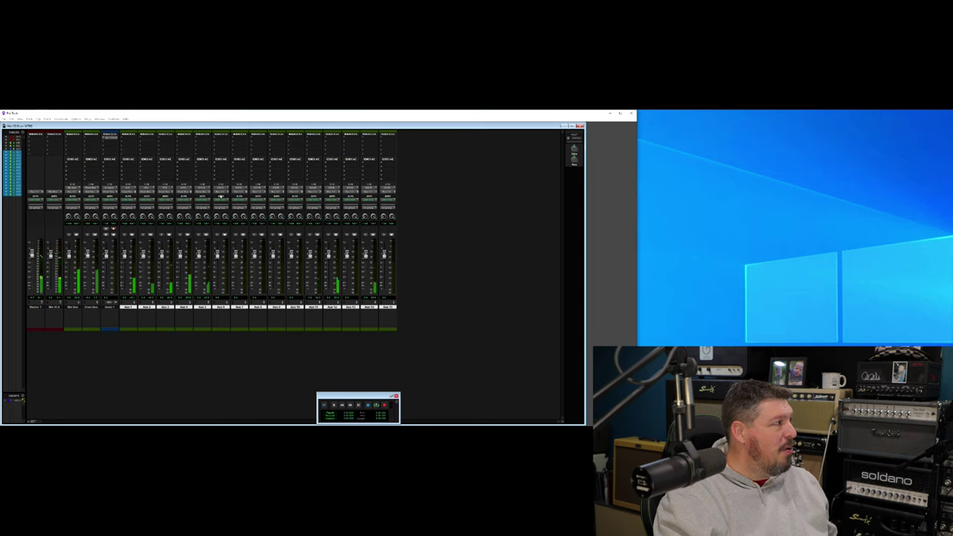
pyautogui.click(220, 194)
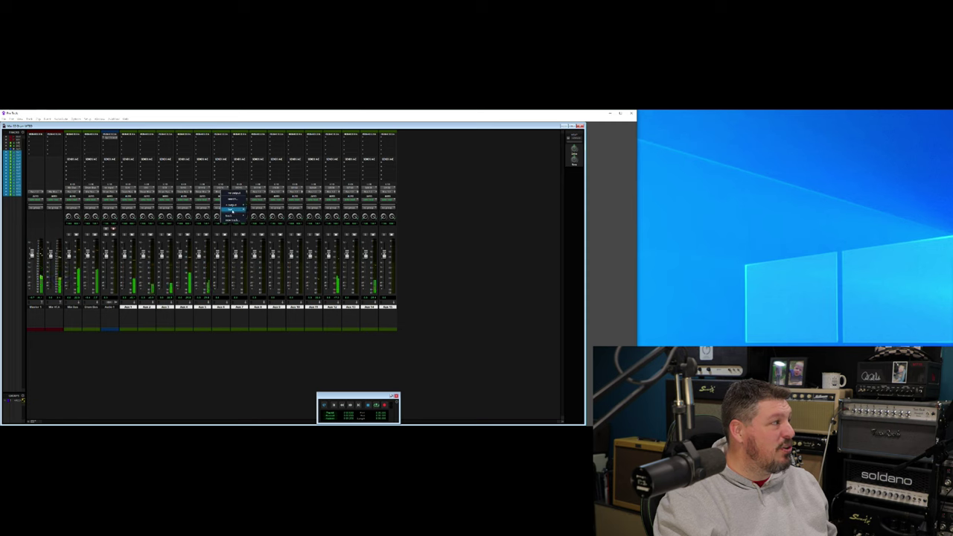
pyautogui.moveTo(233, 209)
pyautogui.click(262, 361)
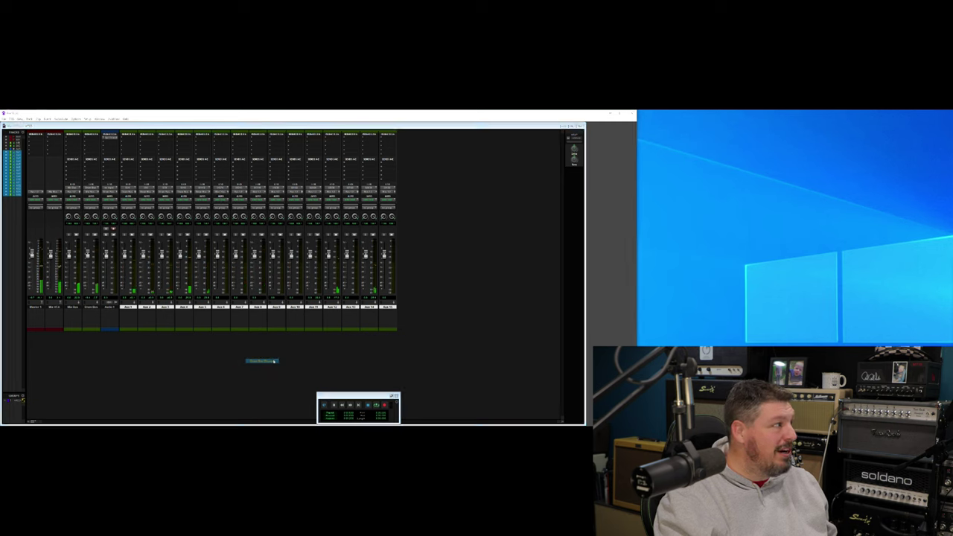
# Step: Route the outputs of the Aux 7, Aux 8 and Aux 9 tracks to the stereo Drum Bus
pyautogui.click(239, 194)
pyautogui.moveTo(257, 211)
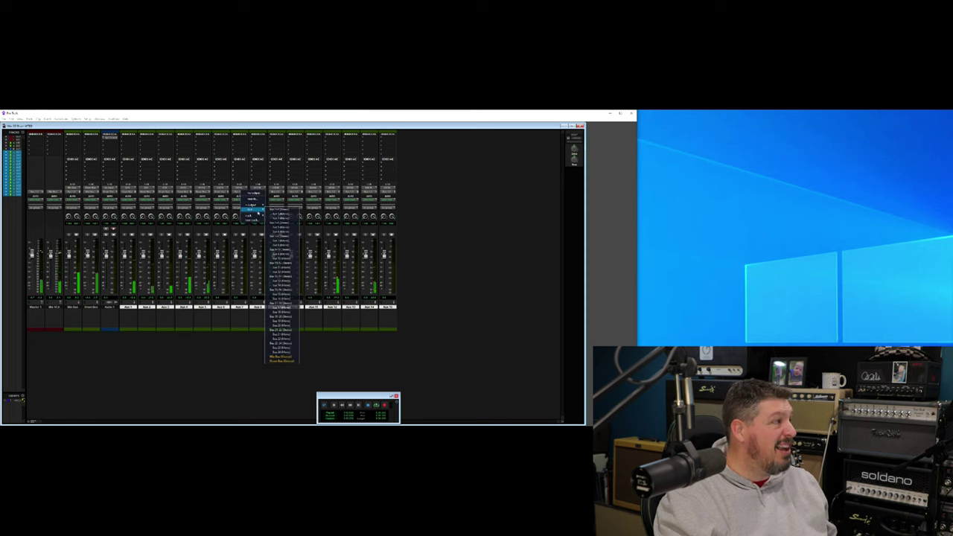
pyautogui.click(280, 360)
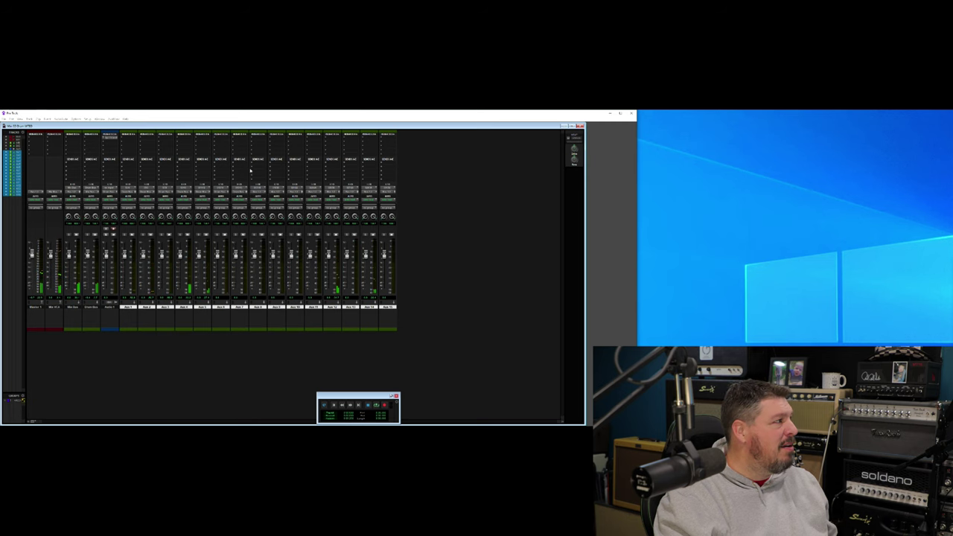
pyautogui.click(256, 193)
pyautogui.moveTo(268, 211)
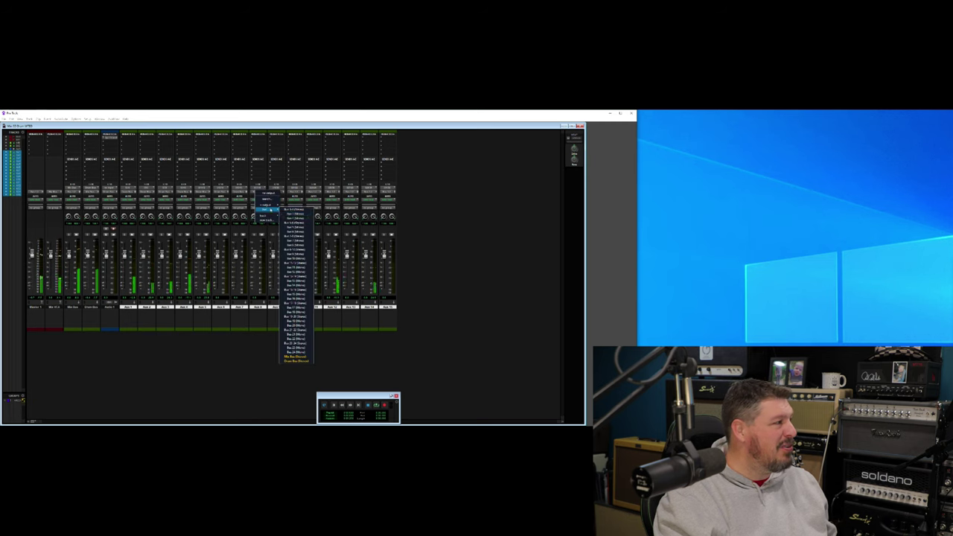
pyautogui.click(295, 359)
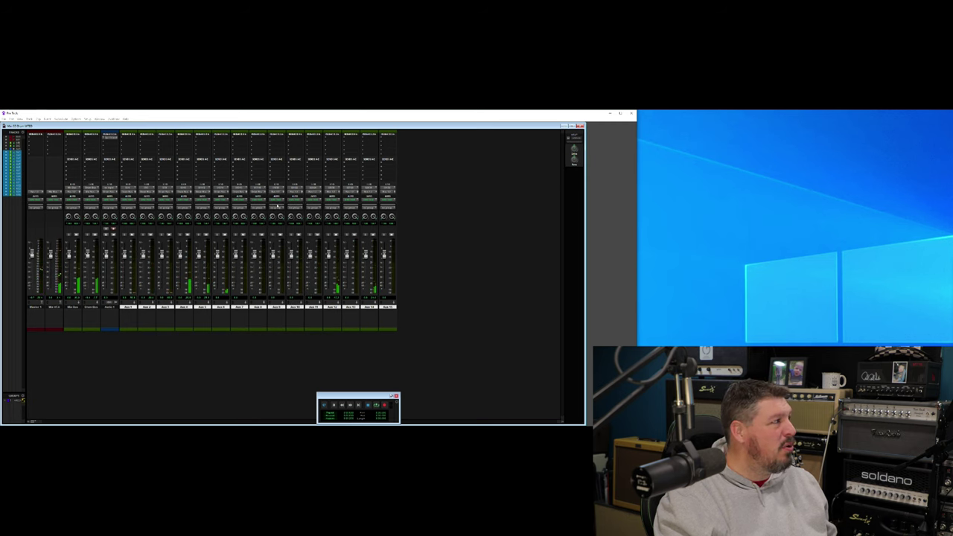
pyautogui.click(277, 195)
pyautogui.moveTo(290, 211)
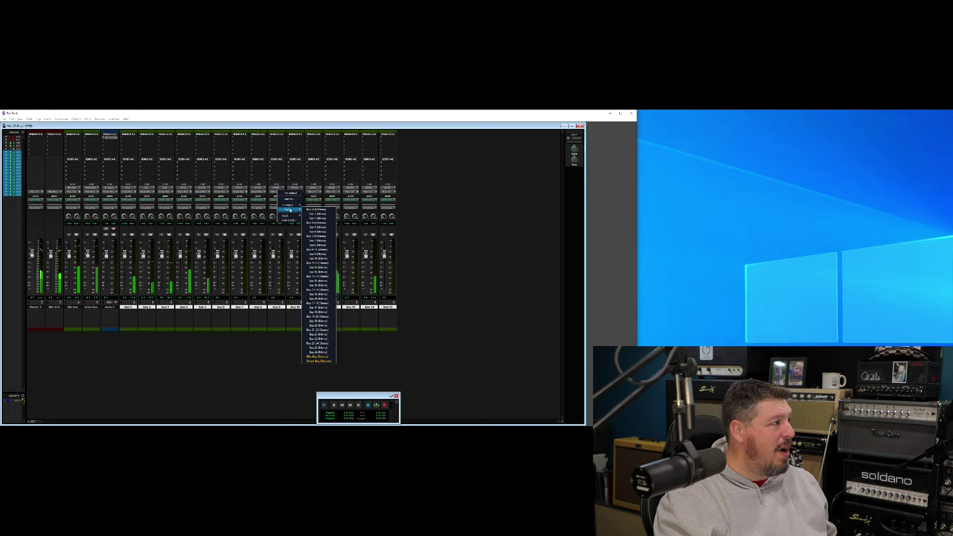
pyautogui.click(317, 362)
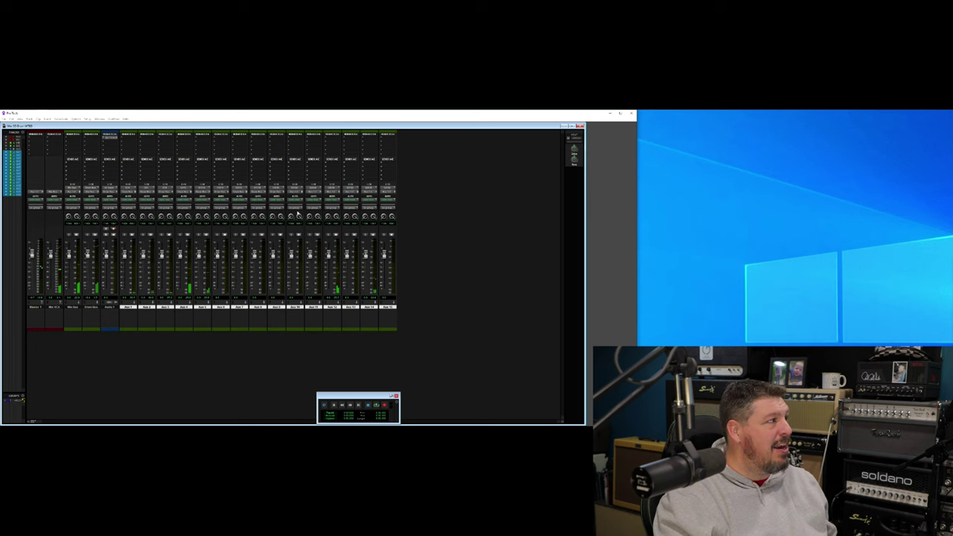
# Step: Route the outputs of the Aux 10, Aux 11 and Aux 12 tracks to the stereo Drum Bus
pyautogui.click(299, 194)
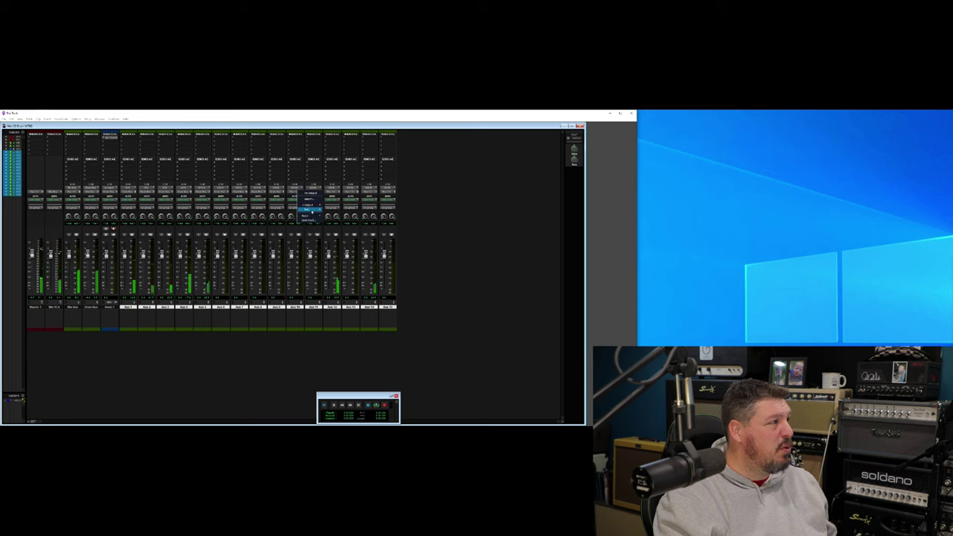
pyautogui.moveTo(321, 211)
pyautogui.click(339, 360)
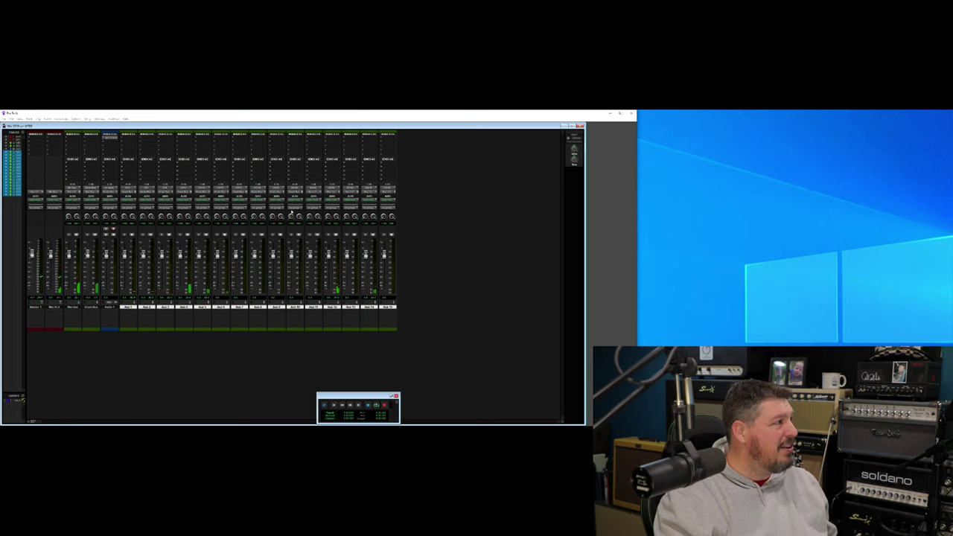
pyautogui.click(314, 192)
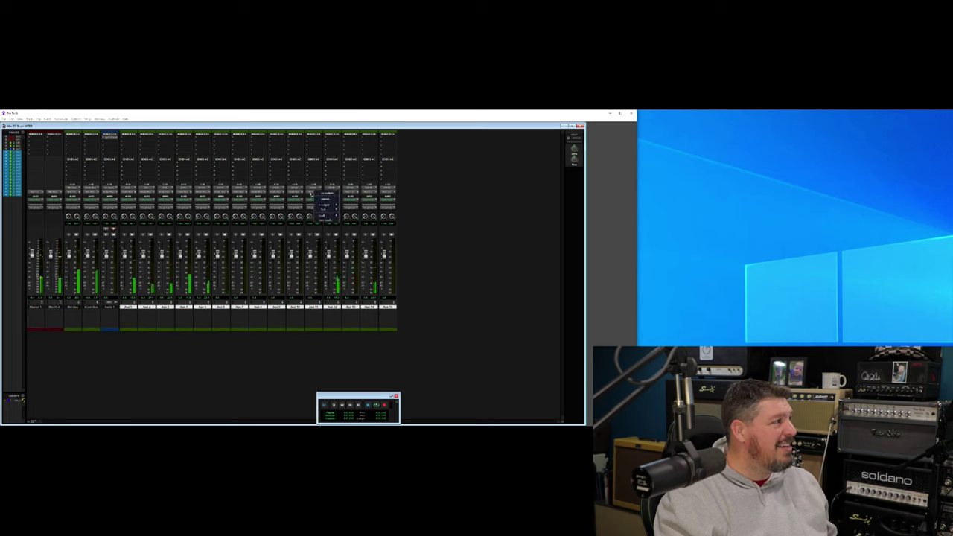
pyautogui.moveTo(319, 210)
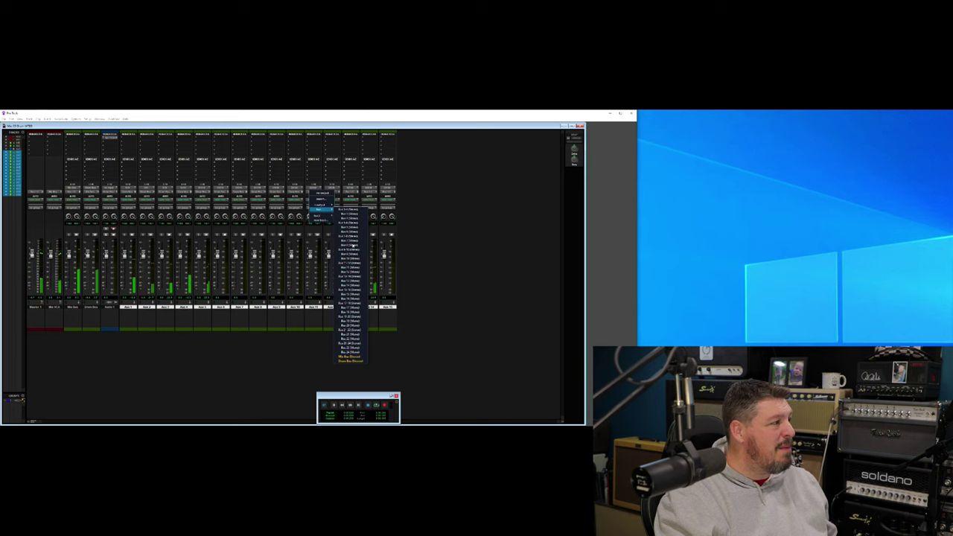
pyautogui.click(350, 357)
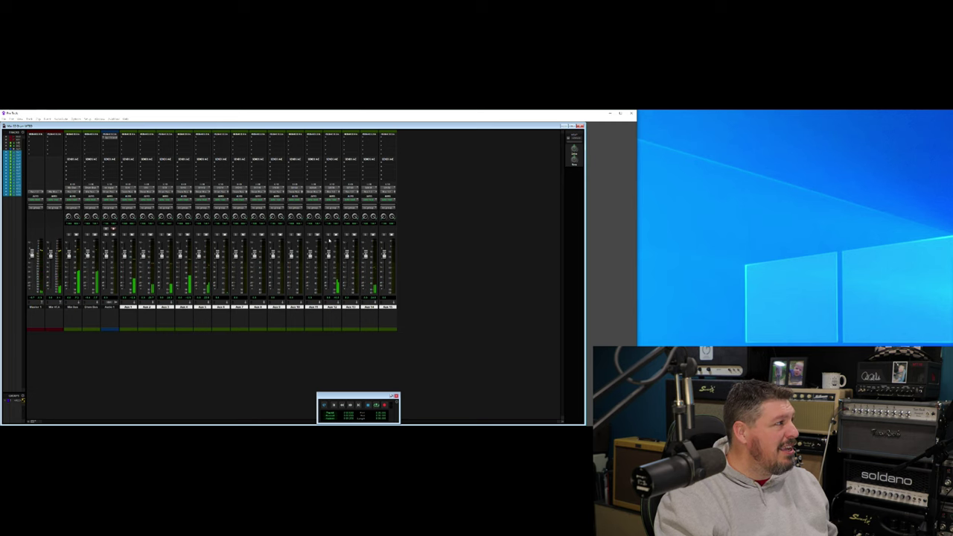
pyautogui.click(333, 193)
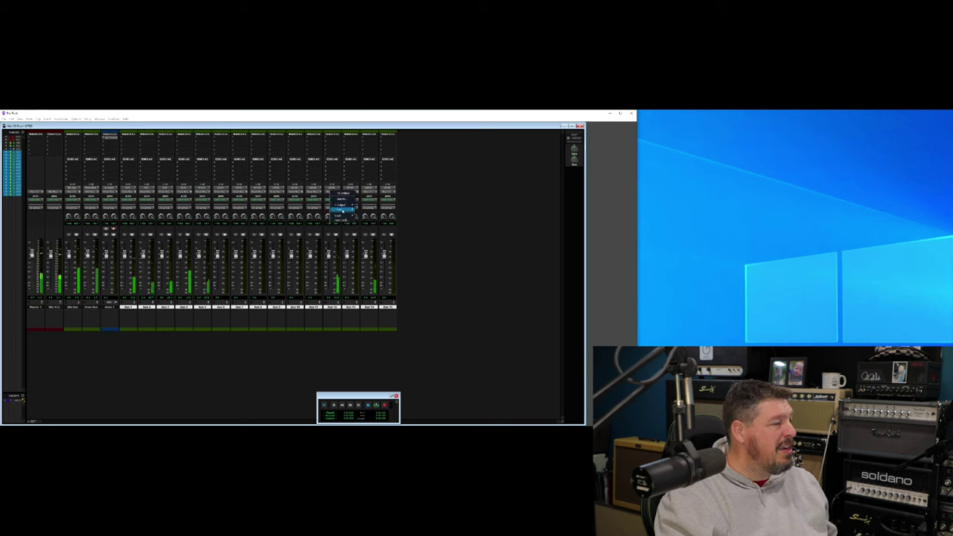
pyautogui.moveTo(341, 210)
pyautogui.click(370, 361)
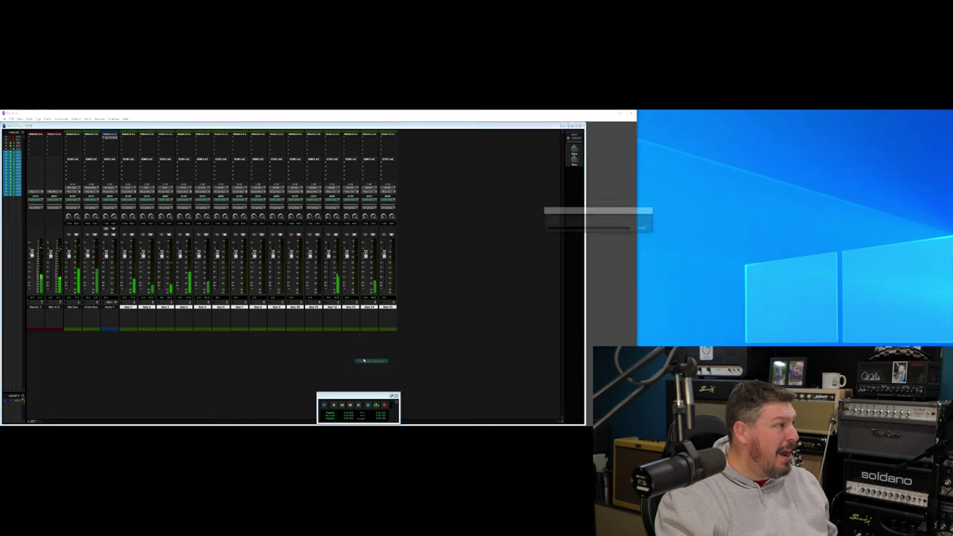
# Step: Route the outputs of the Aux 13, Aux 14 and Aux 15 tracks to the stereo Drum Bus
pyautogui.click(350, 194)
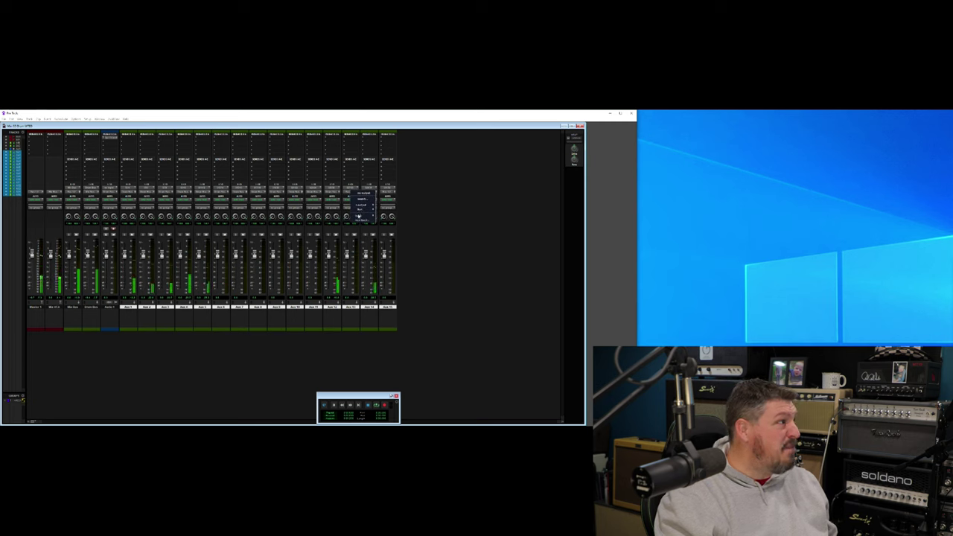
pyautogui.moveTo(359, 209)
pyautogui.click(391, 361)
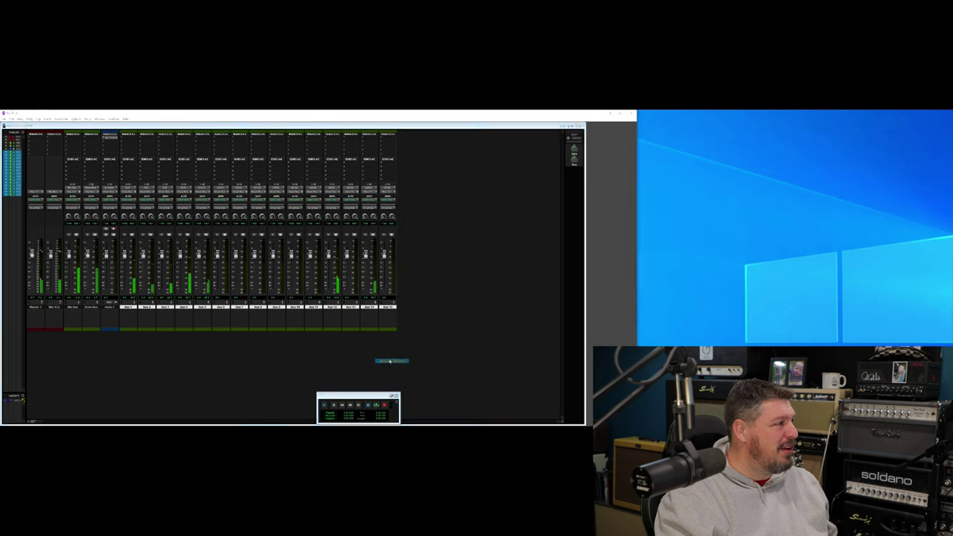
pyautogui.click(369, 193)
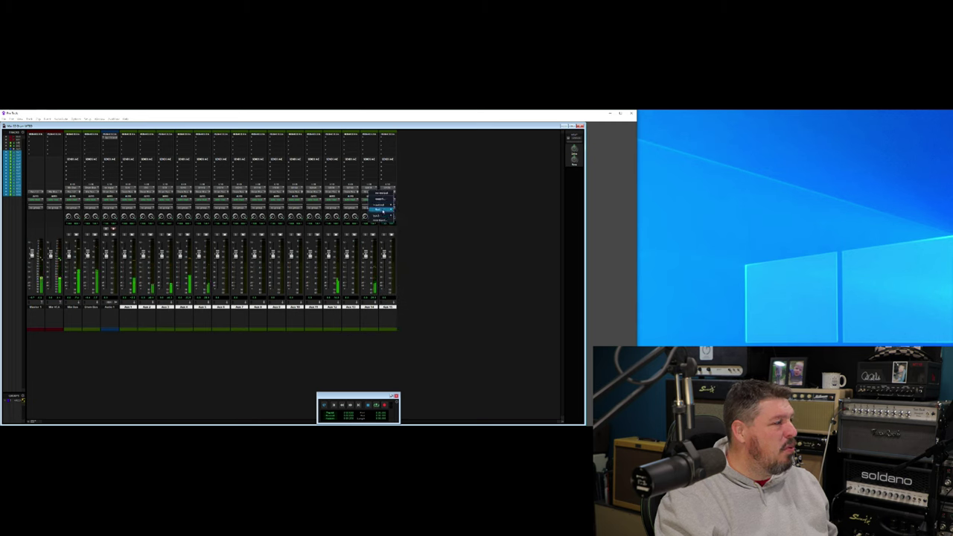
pyautogui.moveTo(382, 218)
pyautogui.click(407, 361)
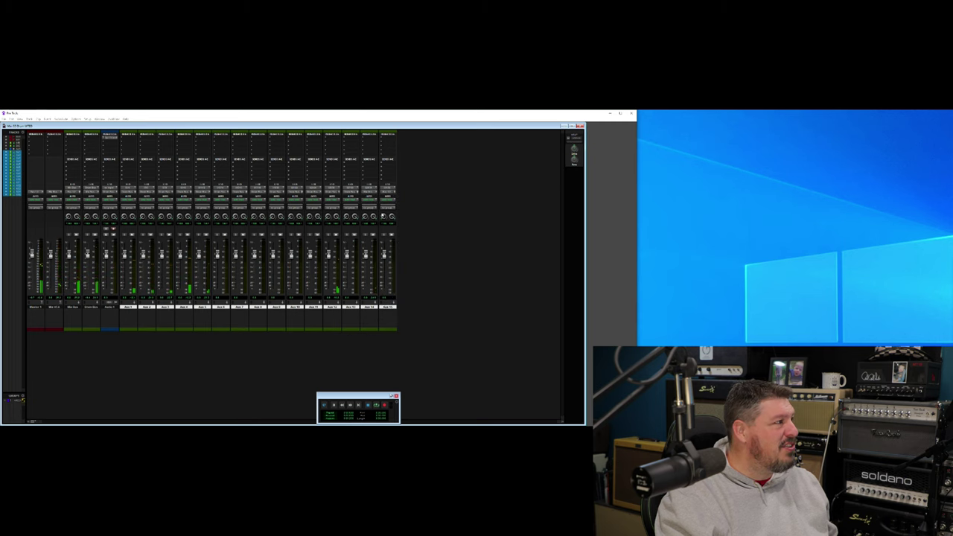
pyautogui.click(386, 193)
pyautogui.moveTo(395, 213)
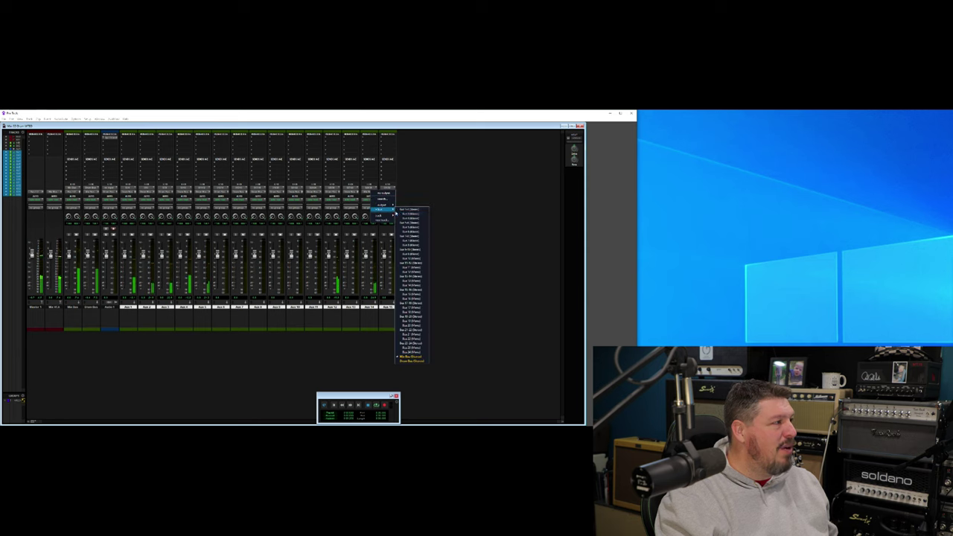
pyautogui.click(409, 361)
pyautogui.click(386, 195)
pyautogui.moveTo(397, 209)
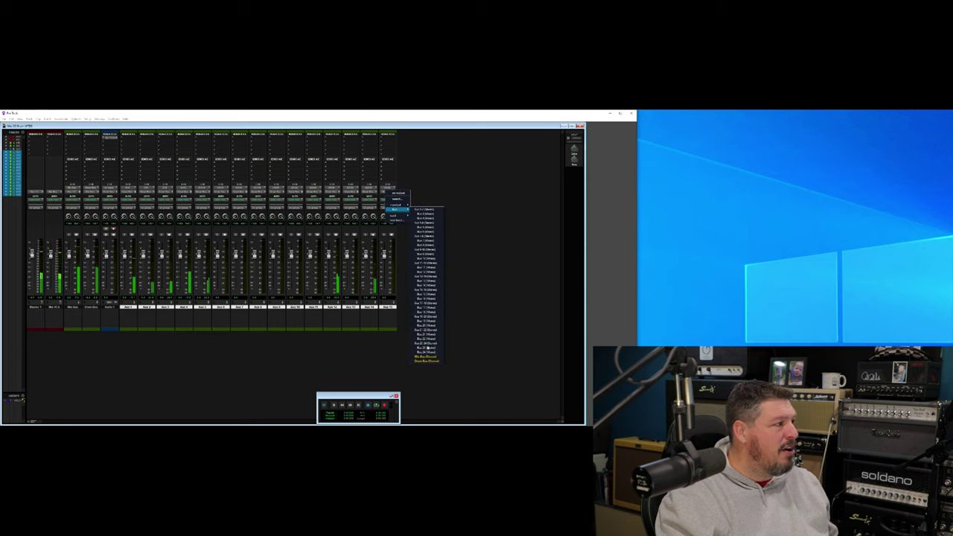
pyautogui.click(425, 362)
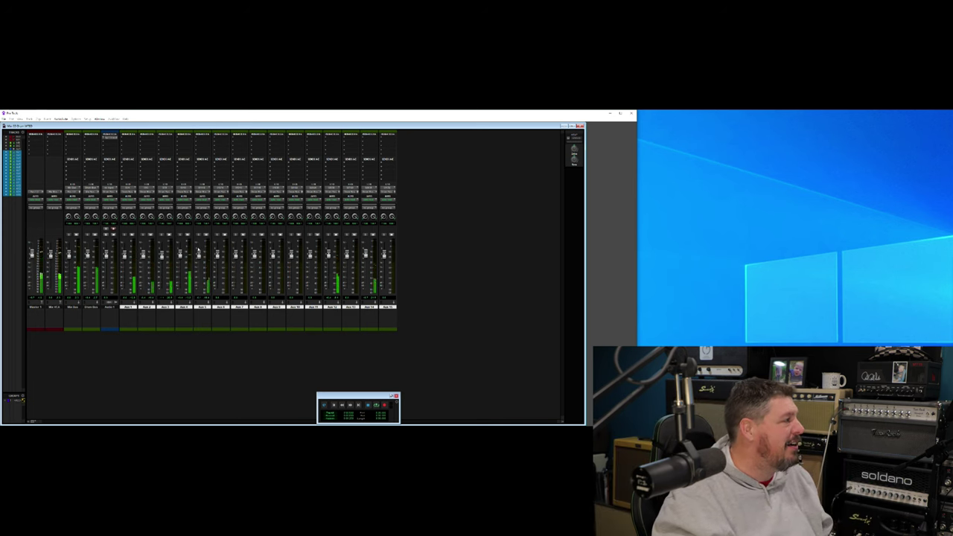
# Step: Insert the multichannel FabFilter Pro-MB dynamics plug-in in the first insert slot of the Aux 1 track
pyautogui.click(127, 139)
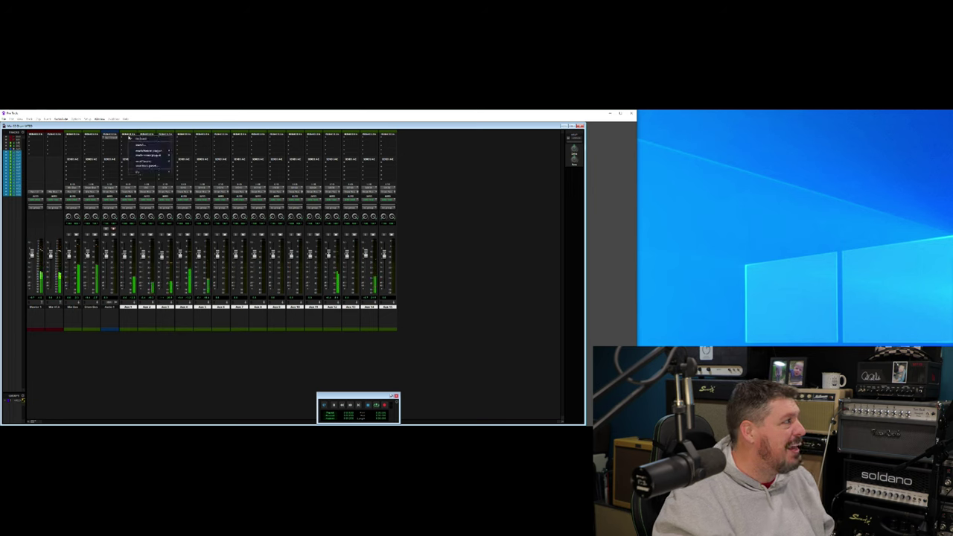
pyautogui.moveTo(171, 151)
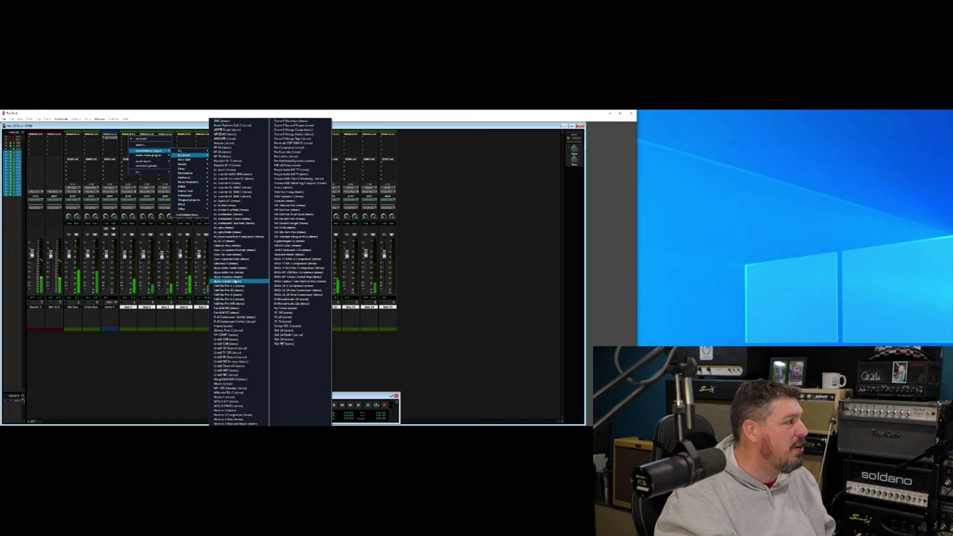
pyautogui.click(239, 304)
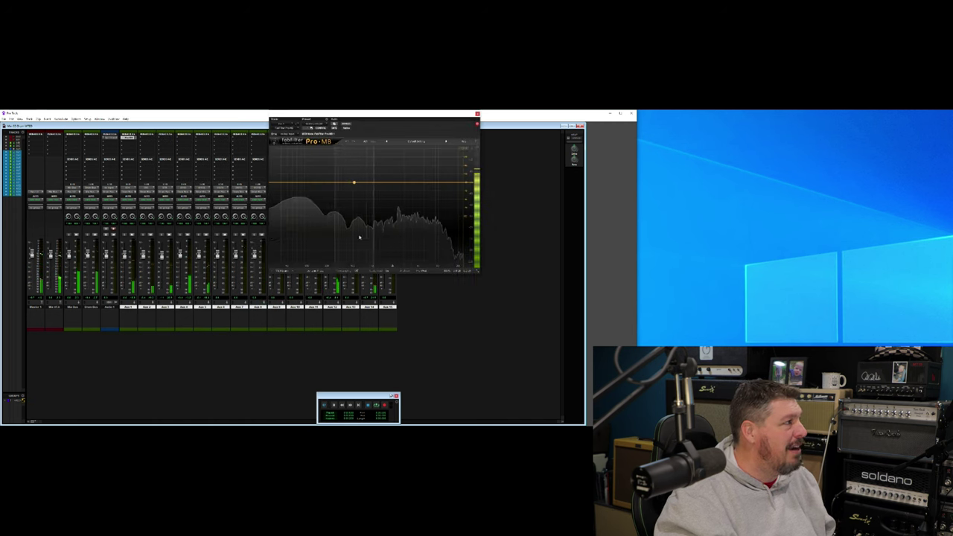
# Step: Shape the Aux 1 signal in Pro-MB with a raised low band and lowered middle and high bands, and close the plug-in window
pyautogui.click(344, 183)
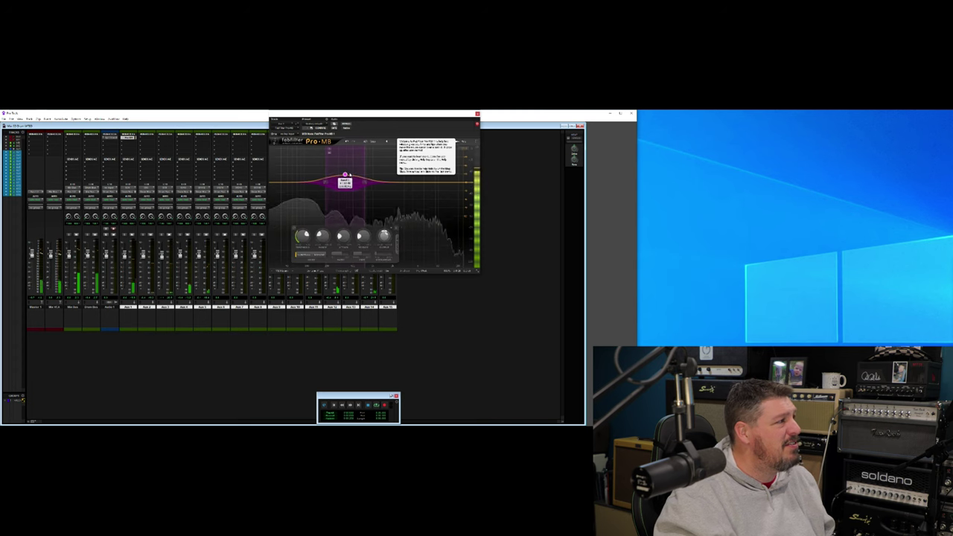
pyautogui.moveTo(344, 175); pyautogui.dragTo(345, 198)
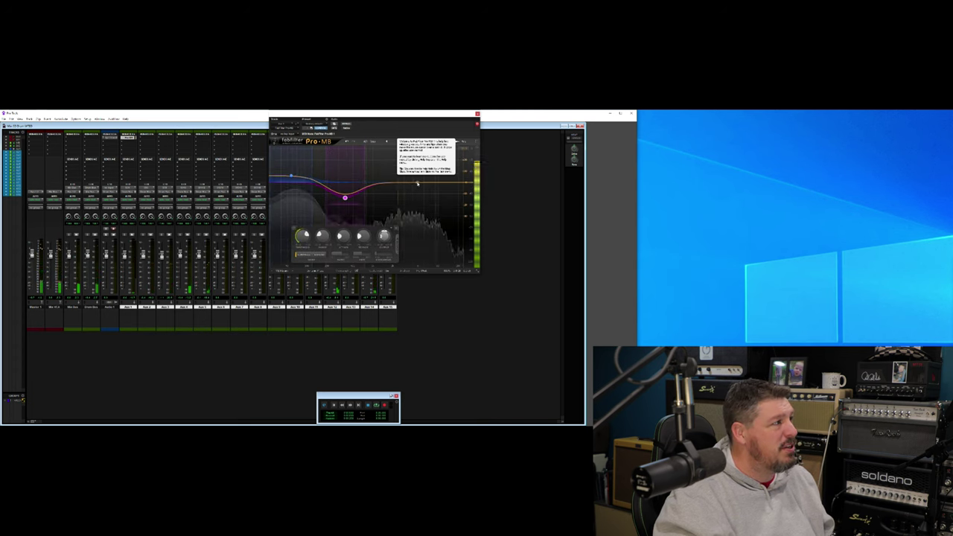
pyautogui.moveTo(407, 195); pyautogui.dragTo(400, 214)
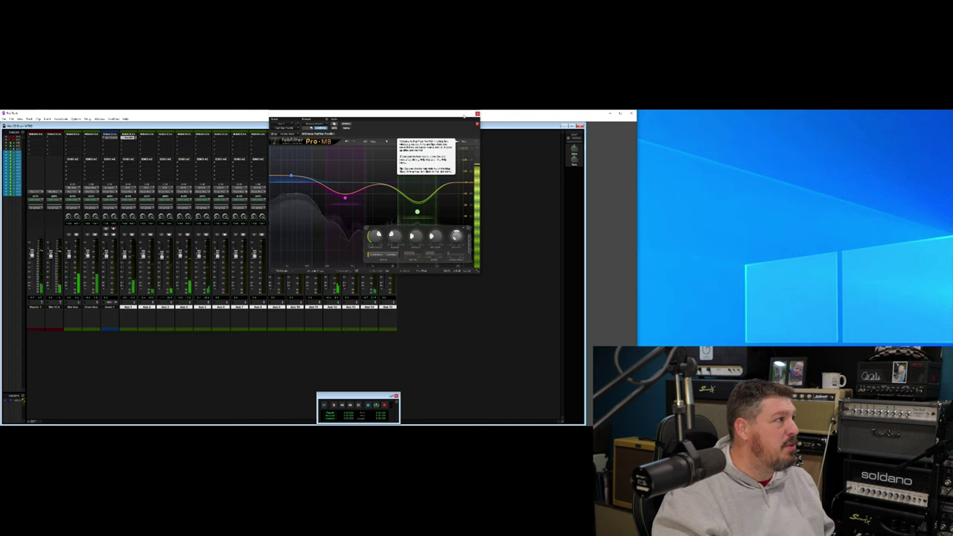
pyautogui.click(477, 115)
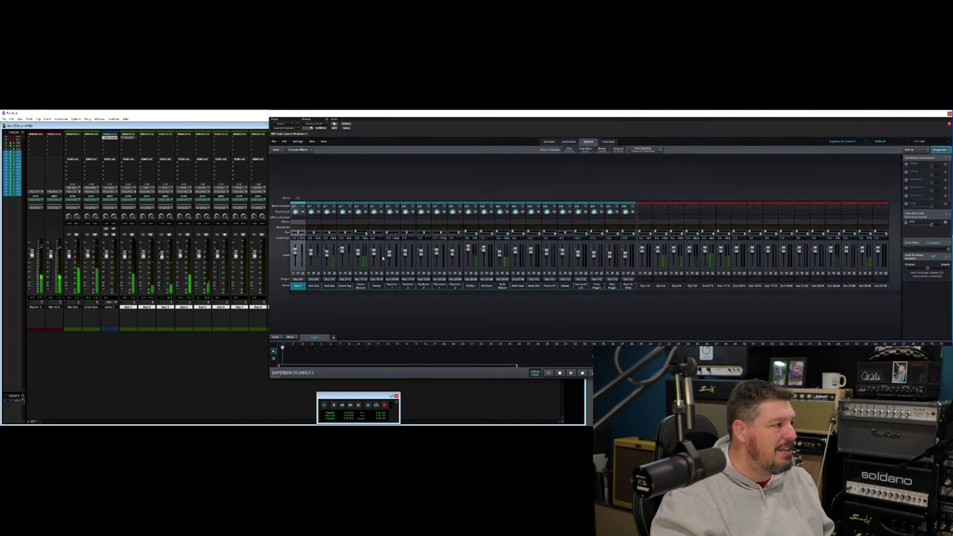
# Step: Stop playback, add a groove from the Grooves library near the start of the song track, and open it in the Grid Editor
pyautogui.click(558, 375)
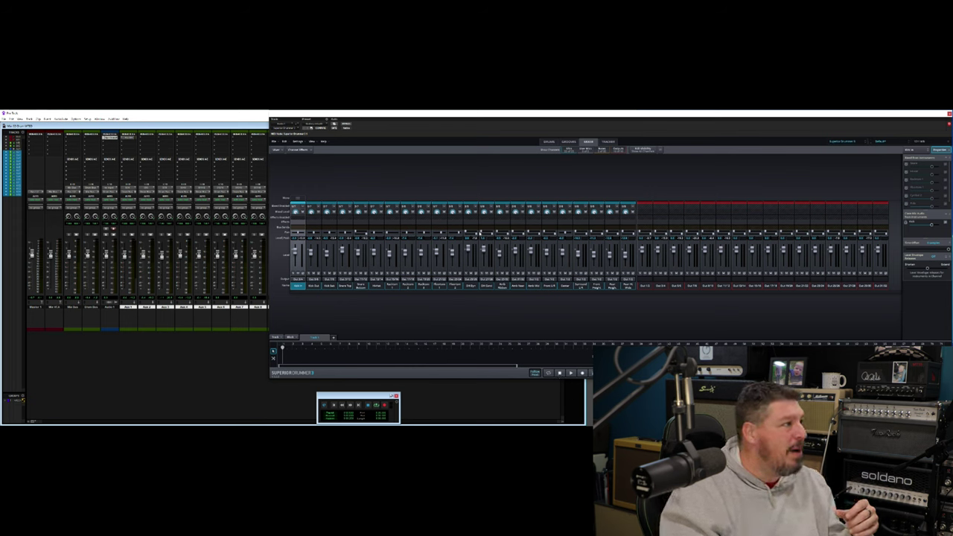
pyautogui.click(567, 142)
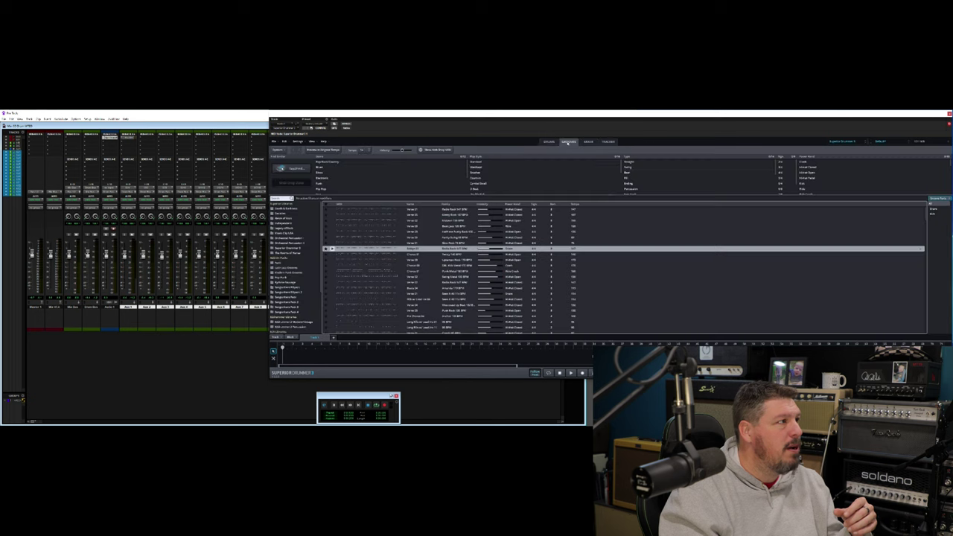
pyautogui.moveTo(383, 236); pyautogui.dragTo(299, 359)
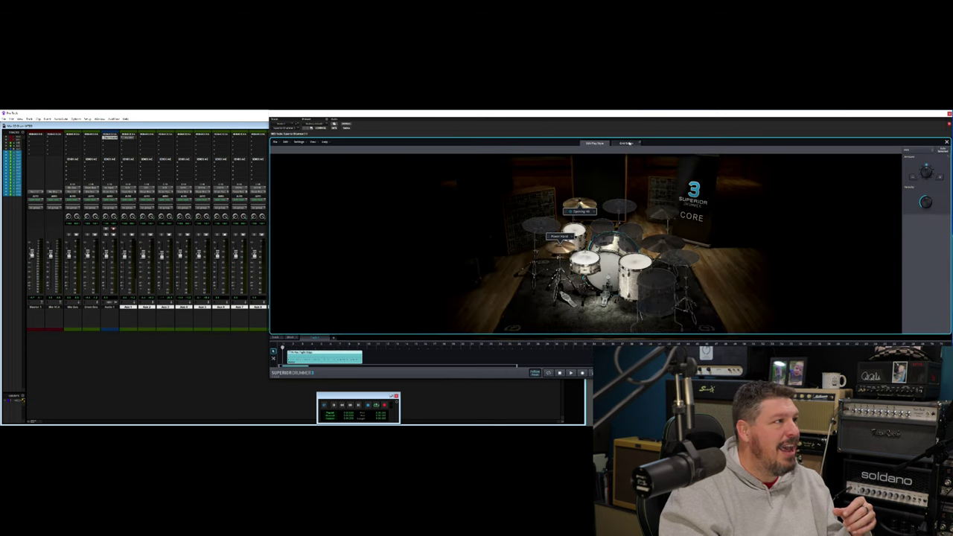
pyautogui.click(628, 143)
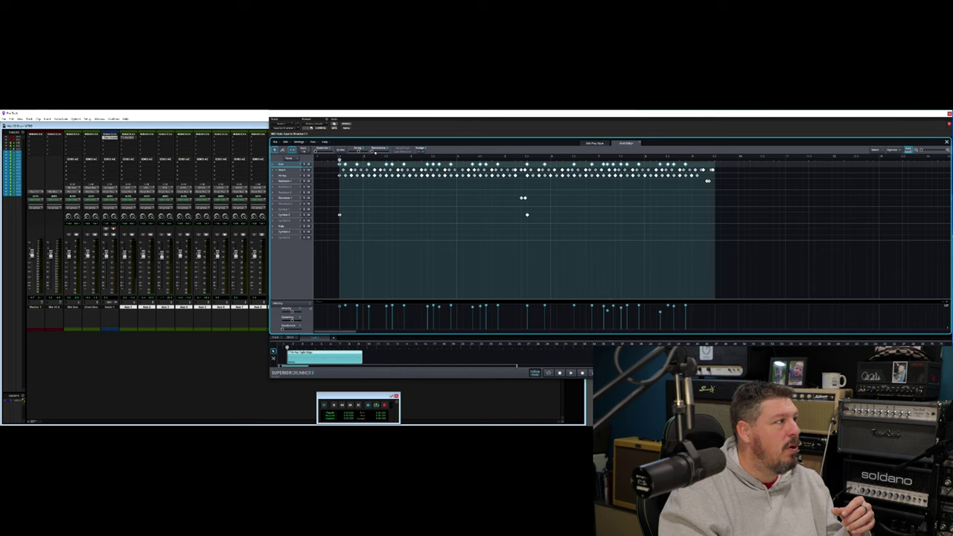
# Step: Extend the groove block's start to the beginning of the song track, play the groove, and stop playback
pyautogui.moveTo(298, 356); pyautogui.dragTo(294, 356)
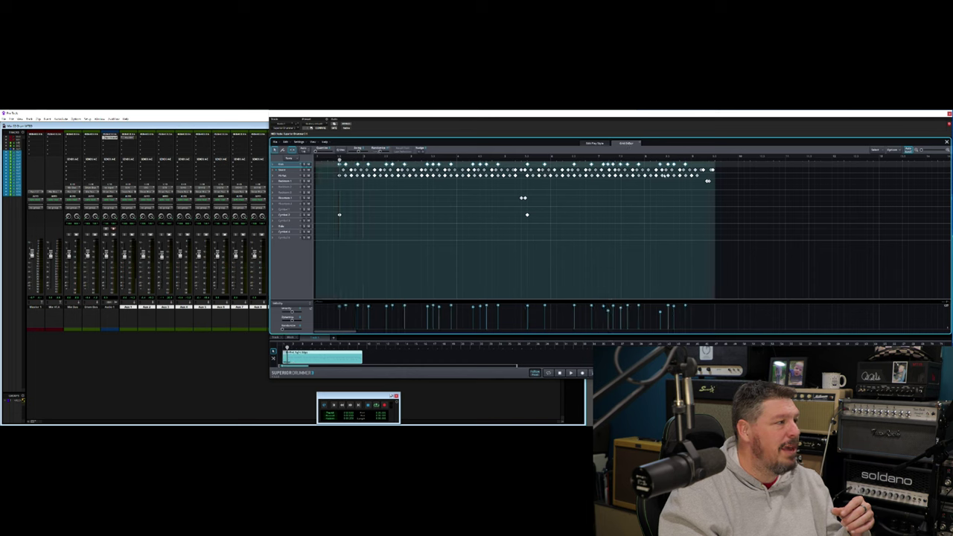
pyautogui.press('space')
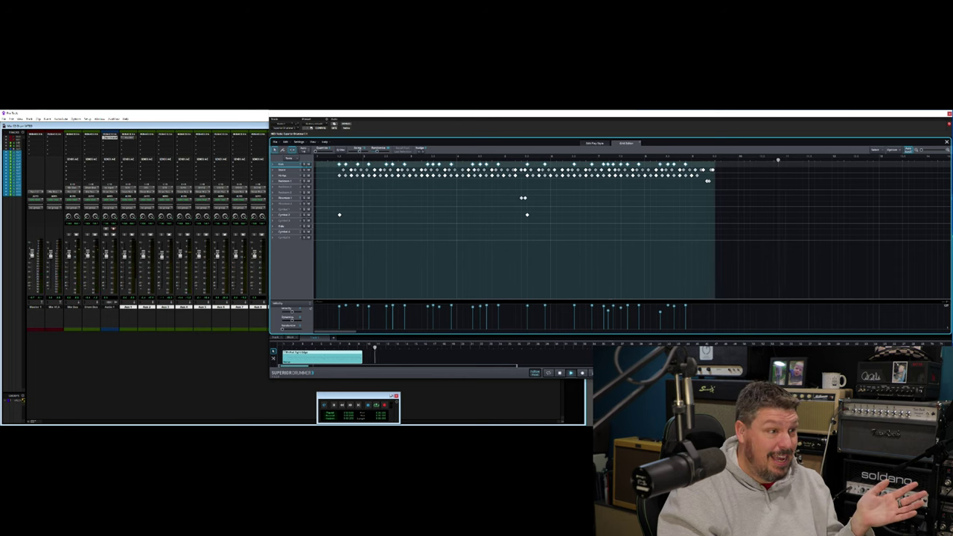
pyautogui.click(560, 374)
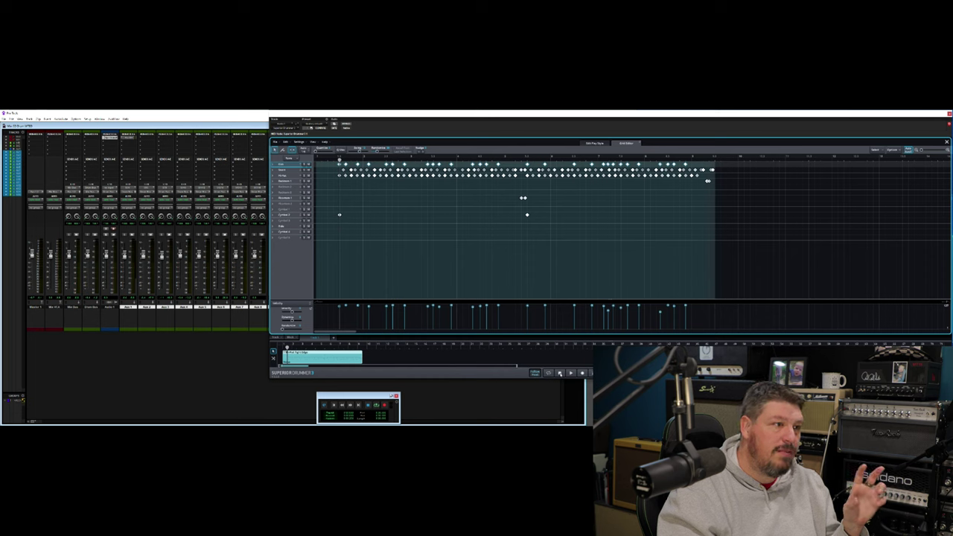